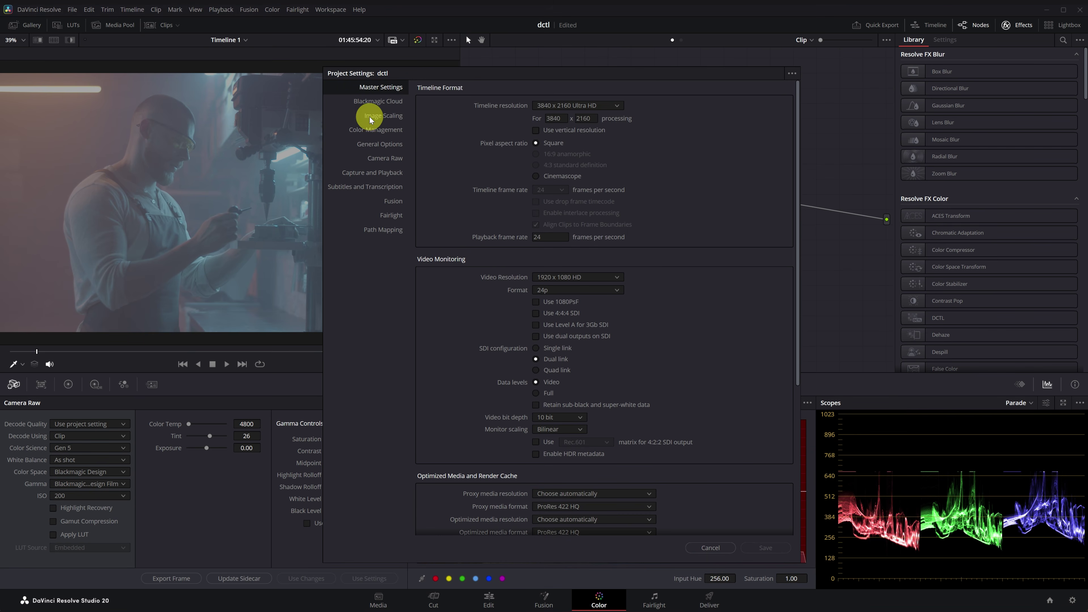
Apply a Color Space Transform to the first node with input Blackmagic Design Wide Gamut Gen 4/5 and gamma Blackmagic Design Film Gen 5.
{"action": "left_click", "coordinate": [373, 128]}
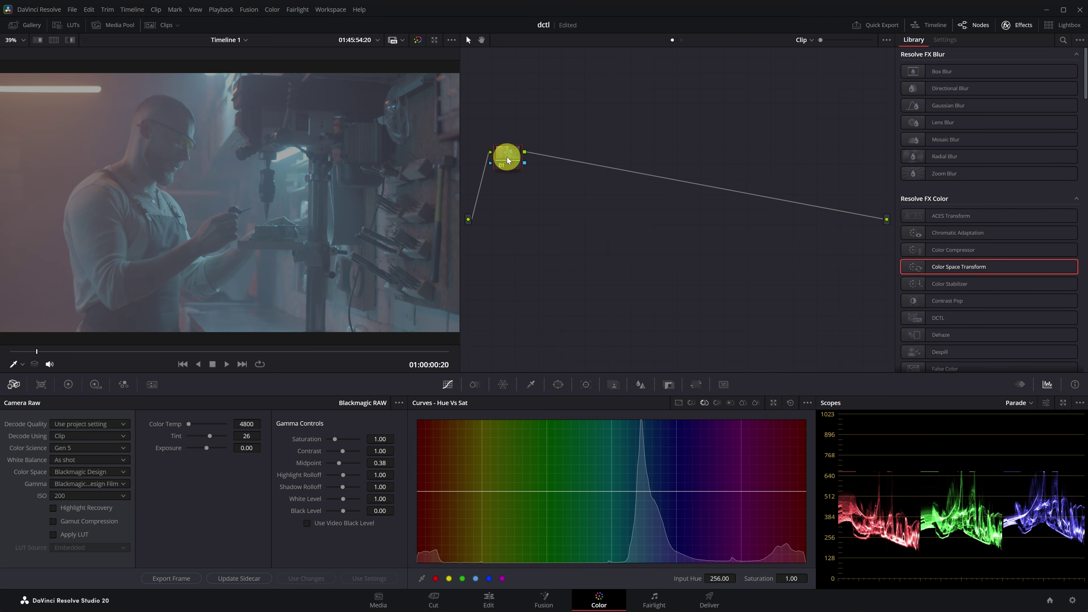
{"action": "left_click_drag", "start_coordinate": [507, 155], "coordinate": [508, 157]}
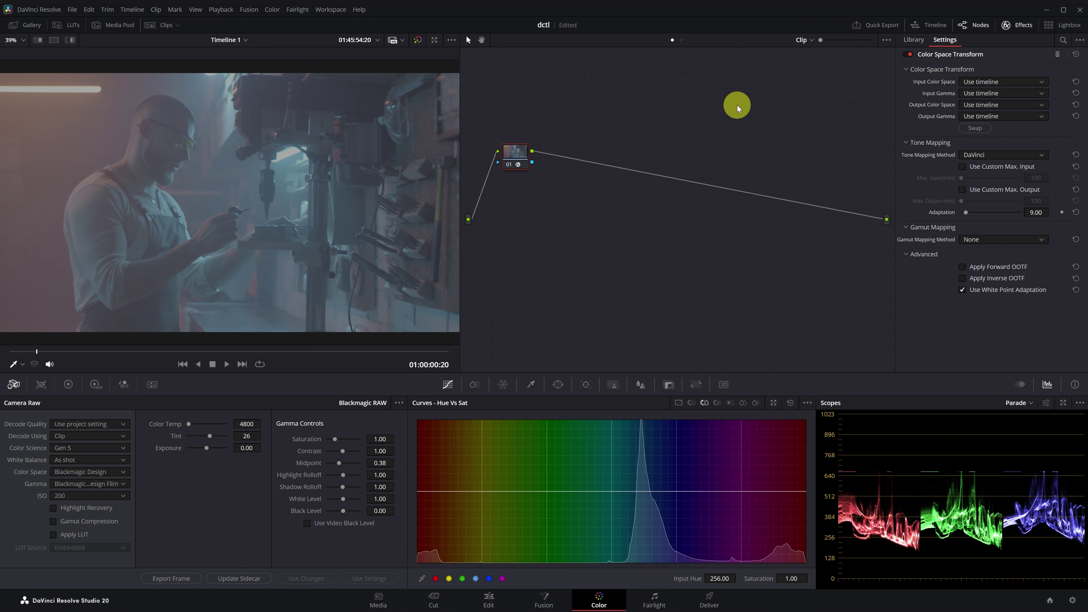
{"action": "left_click", "coordinate": [997, 82]}
{"action": "scroll", "coordinate": [1008, 130], "scroll_direction": "down", "scroll_amount": 3}
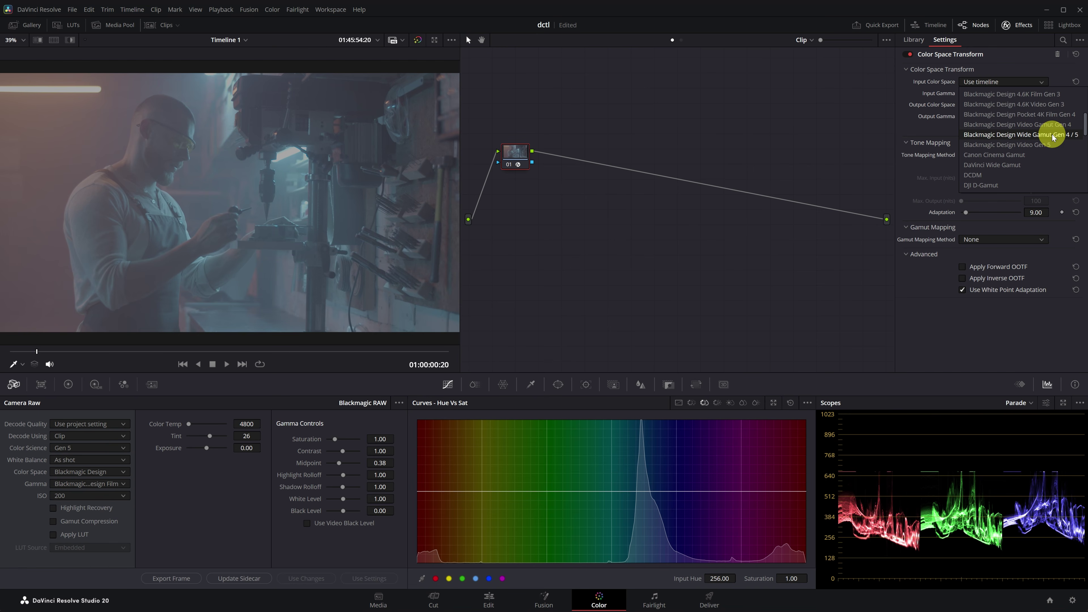
{"action": "left_click", "coordinate": [1042, 136]}
{"action": "left_click", "coordinate": [996, 92]}
{"action": "scroll", "coordinate": [1004, 142], "scroll_direction": "down", "scroll_amount": 3}
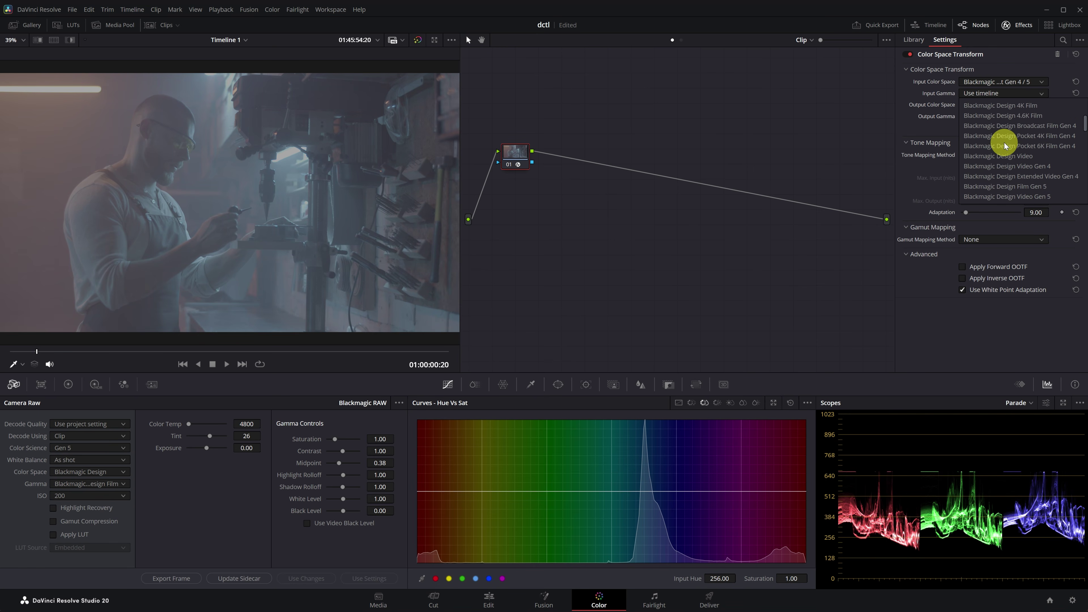
{"action": "scroll", "coordinate": [1007, 125], "scroll_direction": "up", "scroll_amount": 2}
{"action": "scroll", "coordinate": [1007, 129], "scroll_direction": "down", "scroll_amount": 3}
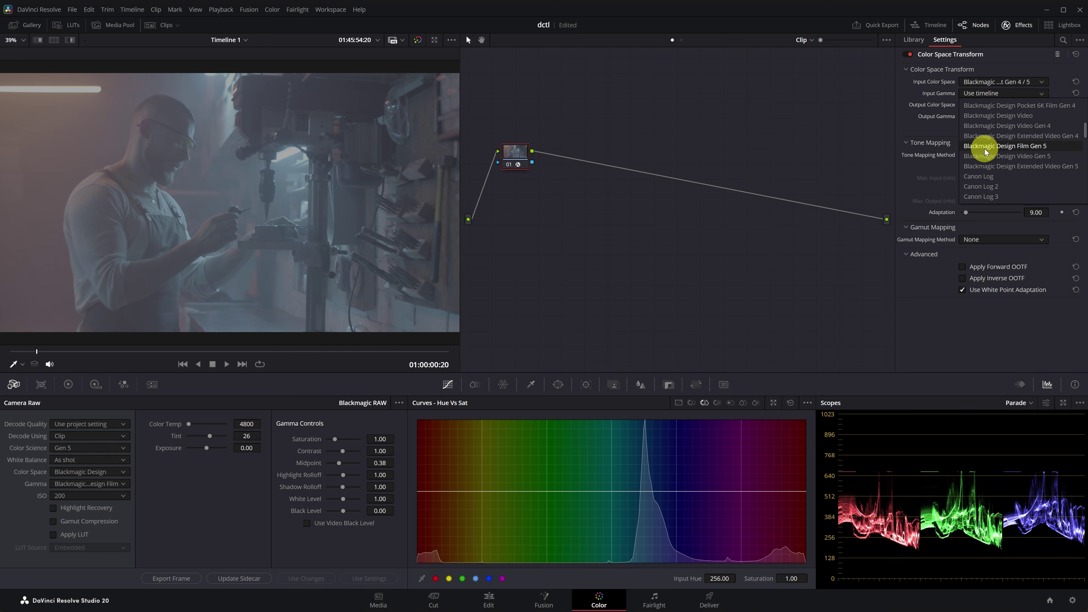
{"action": "left_click", "coordinate": [1030, 146]}
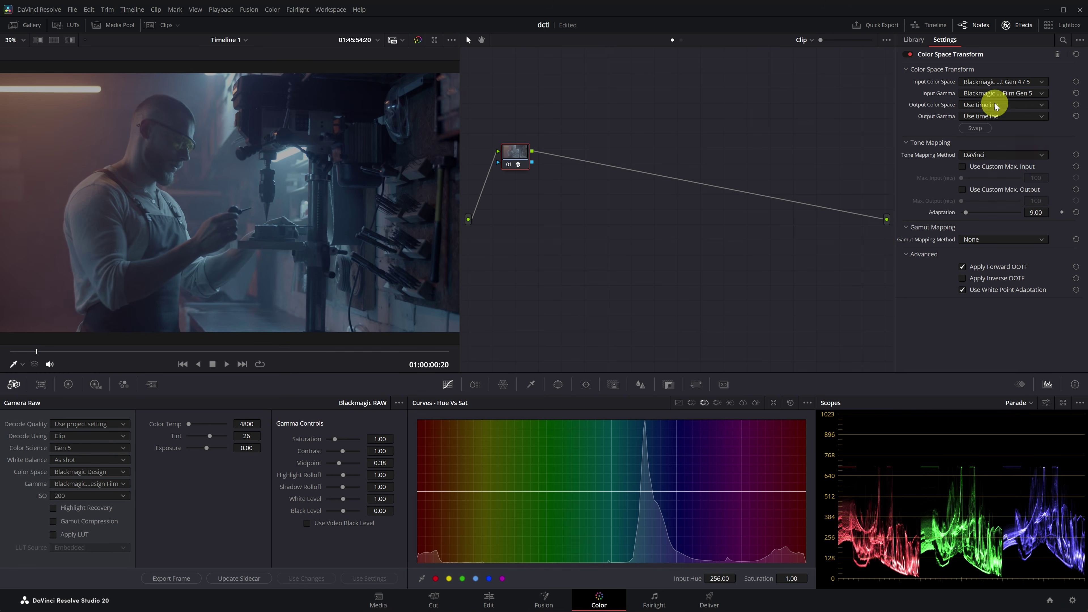
Set the first node's output color space to DaVinci Wide Gamut and its output gamma to DaVinci Intermediate.
{"action": "left_click", "coordinate": [979, 104]}
{"action": "scroll", "coordinate": [978, 138], "scroll_direction": "down", "scroll_amount": 2}
{"action": "scroll", "coordinate": [978, 140], "scroll_direction": "down", "scroll_amount": 3}
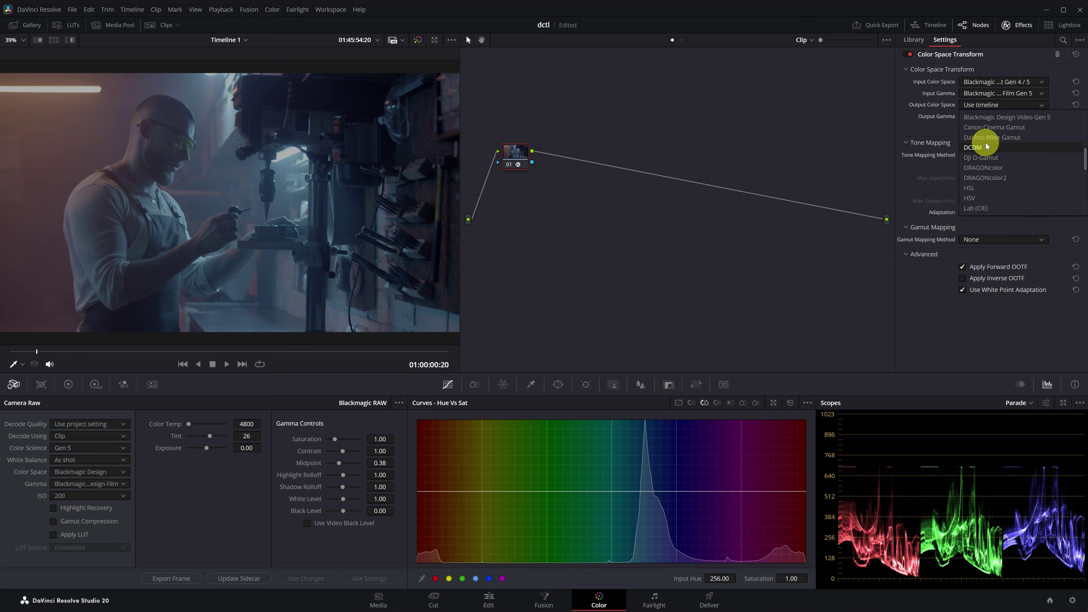
{"action": "left_click", "coordinate": [1002, 139]}
{"action": "left_click", "coordinate": [984, 116]}
{"action": "scroll", "coordinate": [984, 138], "scroll_direction": "down", "scroll_amount": 3}
{"action": "scroll", "coordinate": [988, 149], "scroll_direction": "down", "scroll_amount": 1}
{"action": "left_click", "coordinate": [996, 189]}
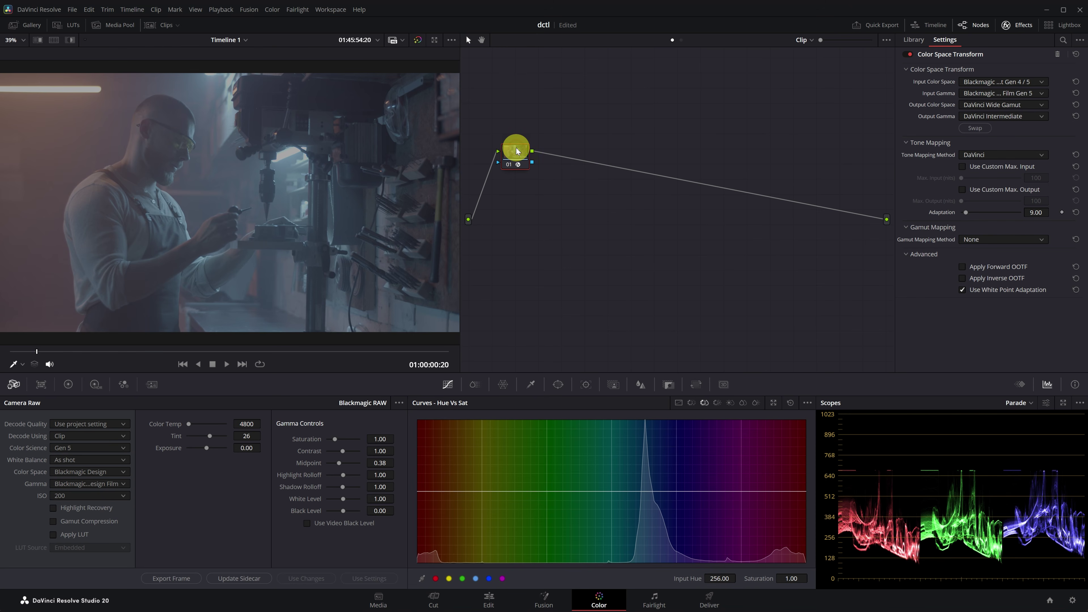
Add a serial node near the output with a Color Space Transform whose input is DaVinci Wide Gamut and DaVinci Intermediate.
{"action": "key", "text": "alt+s"}
{"action": "left_click_drag", "start_coordinate": [553, 151], "coordinate": [756, 269]}
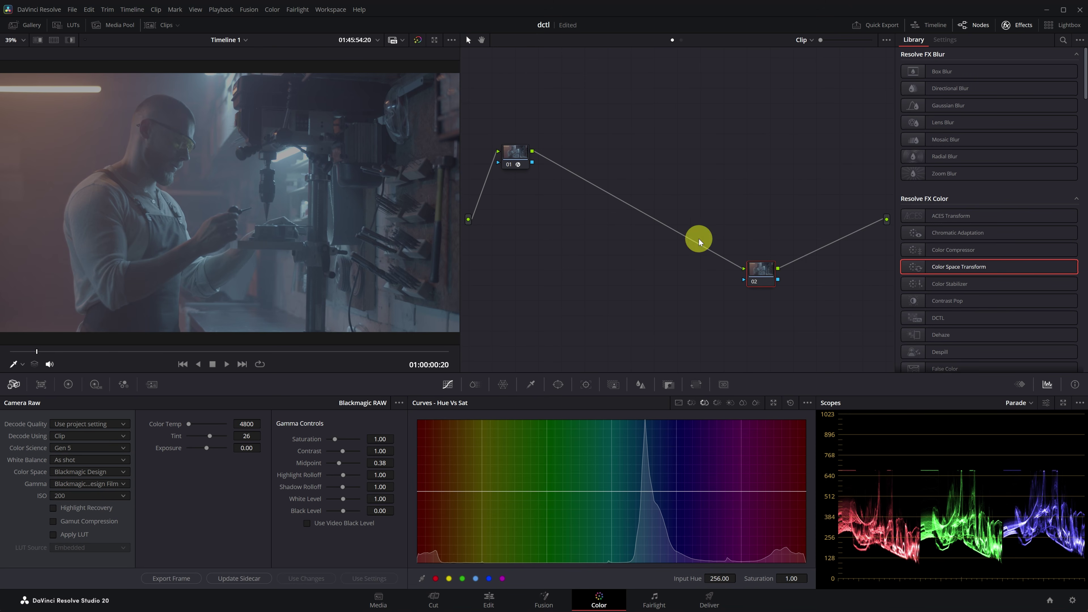
{"action": "left_click_drag", "start_coordinate": [960, 268], "coordinate": [758, 276]}
{"action": "scroll", "coordinate": [995, 120], "scroll_direction": "down", "scroll_amount": 6}
{"action": "left_click", "coordinate": [995, 121]}
{"action": "left_click", "coordinate": [990, 93]}
{"action": "scroll", "coordinate": [997, 145], "scroll_direction": "down", "scroll_amount": 6}
{"action": "left_click", "coordinate": [997, 146]}
Set the second transform's output color space to Rec.709 and its output gamma to Gamma 2.4.
{"action": "left_click", "coordinate": [995, 106]}
{"action": "scroll", "coordinate": [999, 148], "scroll_direction": "down", "scroll_amount": 6}
{"action": "left_click", "coordinate": [1002, 160]}
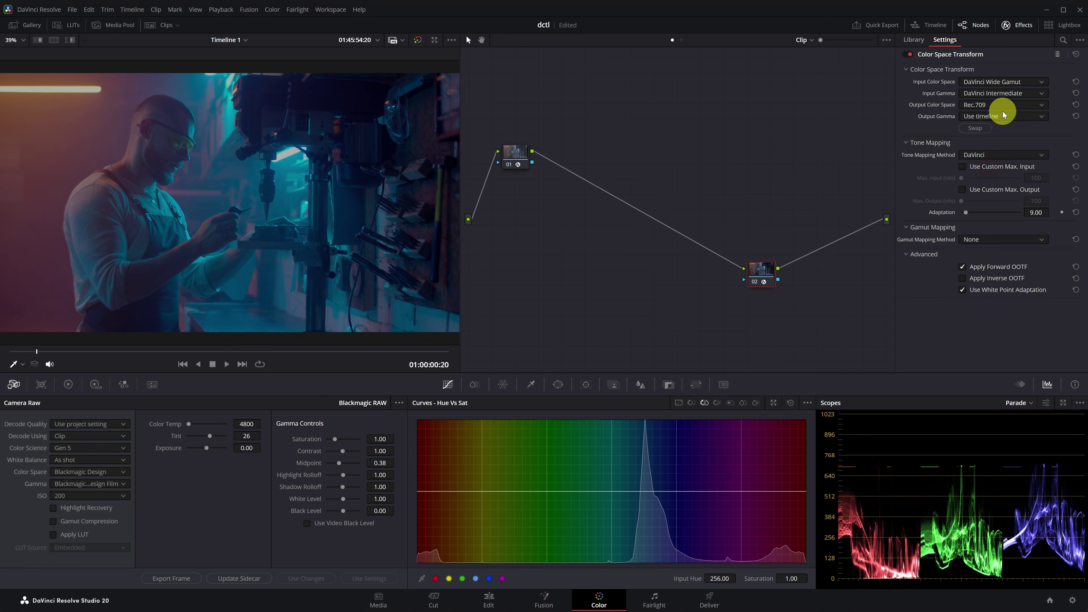
{"action": "left_click", "coordinate": [1003, 114]}
{"action": "scroll", "coordinate": [998, 147], "scroll_direction": "down", "scroll_amount": 6}
{"action": "left_click", "coordinate": [984, 219]}
{"action": "mouse_move", "coordinate": [759, 266]}
{"action": "left_mouse_down"}
{"action": "mouse_move", "coordinate": [800, 238]}
{"action": "mouse_move", "coordinate": [767, 235]}
{"action": "mouse_move", "coordinate": [796, 252]}
{"action": "mouse_move", "coordinate": [775, 254]}
{"action": "left_mouse_up"}
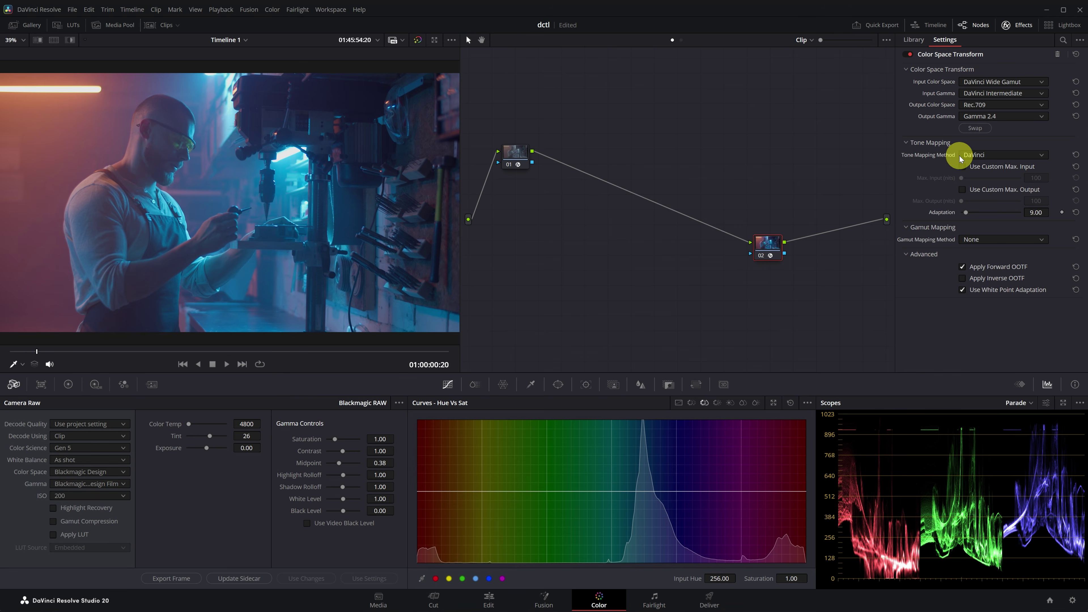
Set the output transform's tone mapping method to Luminance Mapping and its gamut mapping method to Saturation Compression.
{"action": "left_click", "coordinate": [980, 155]}
{"action": "left_click", "coordinate": [914, 145]}
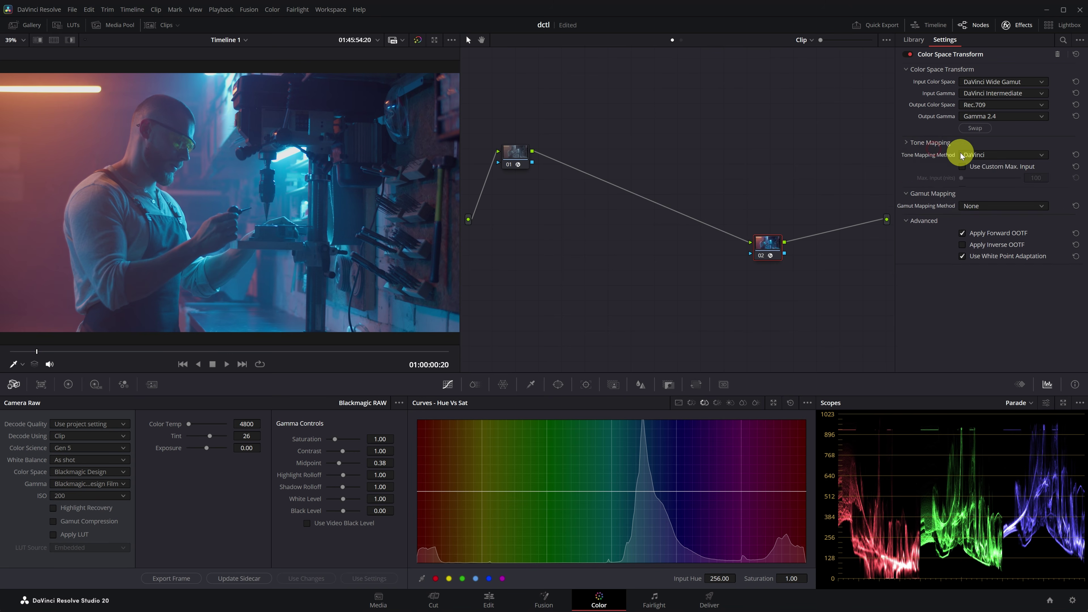
{"action": "left_click", "coordinate": [927, 146]}
{"action": "left_click", "coordinate": [983, 156]}
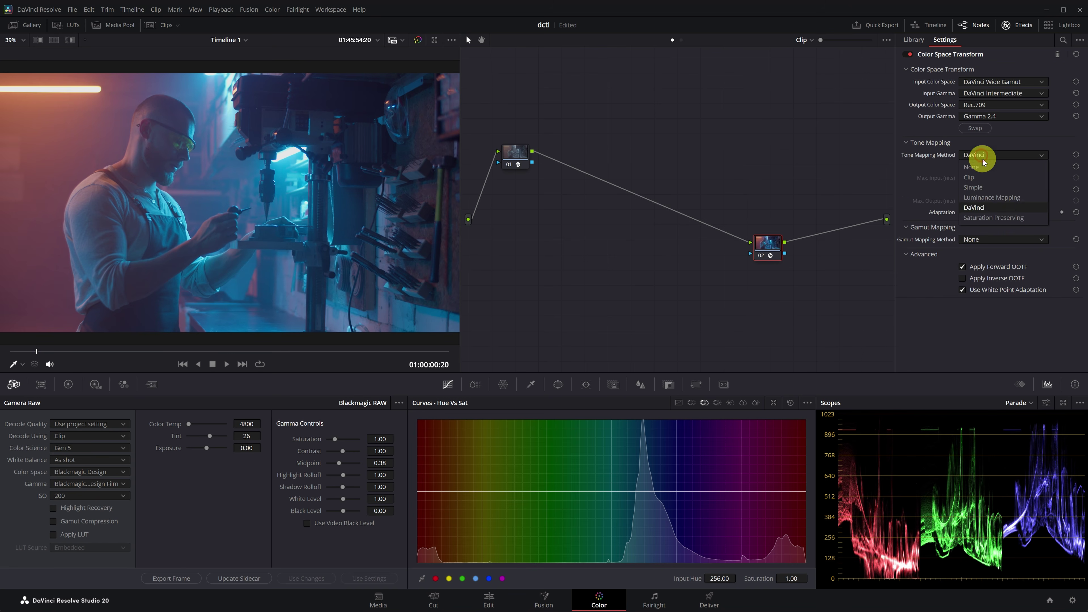
{"action": "left_click", "coordinate": [984, 198]}
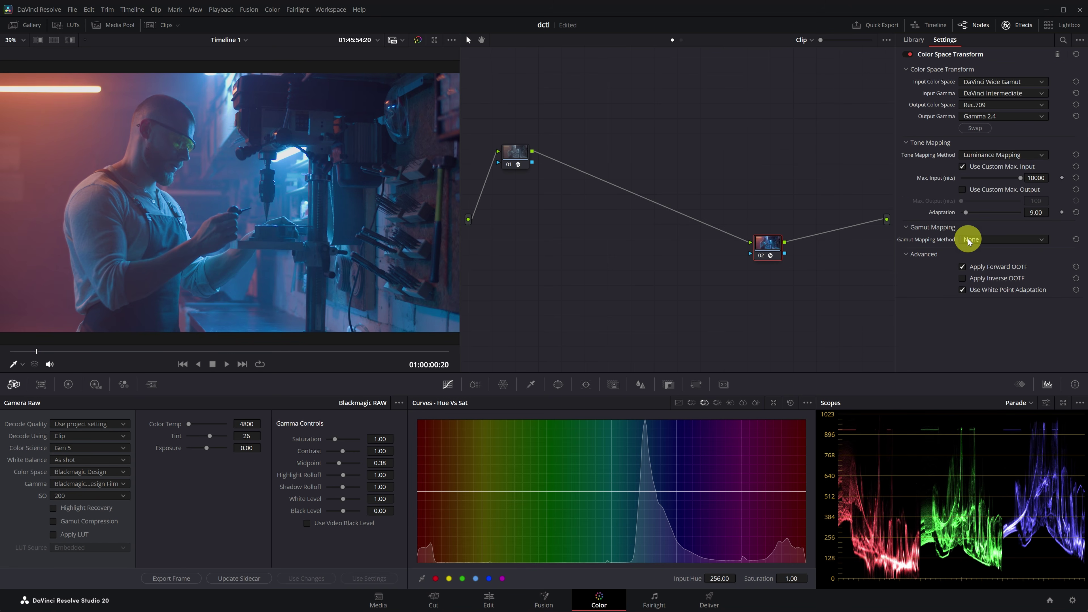
{"action": "left_click", "coordinate": [972, 262]}
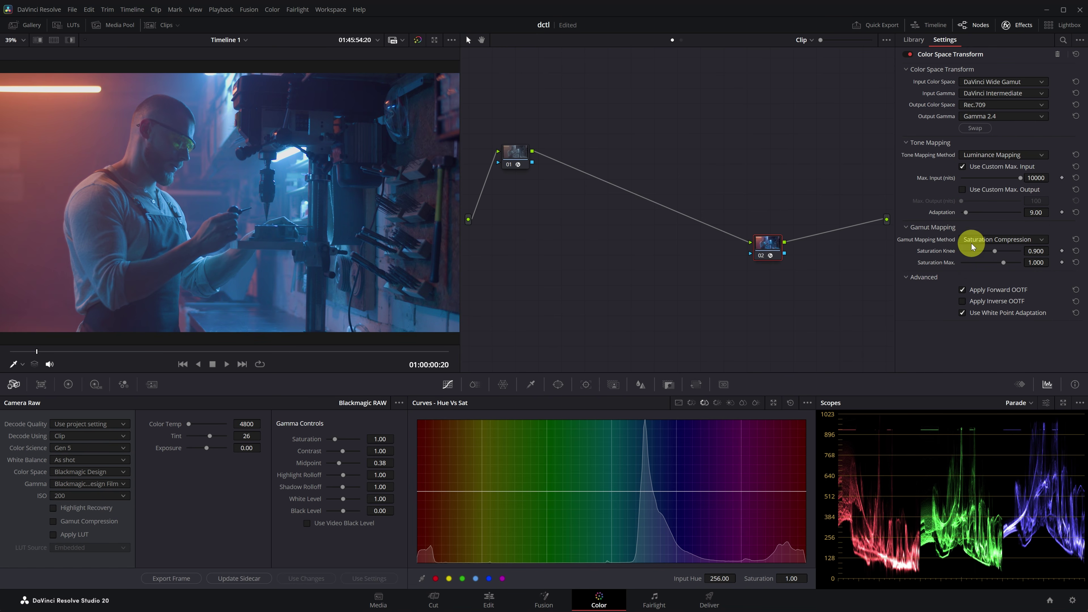
Compare the image with both Color Space Transform nodes disabled and enabled.
{"action": "left_click_drag", "start_coordinate": [505, 116], "coordinate": [783, 285]}
{"action": "key", "text": "ctrl+d"}
{"action": "key", "text": "ctrl+d"}
{"action": "key", "text": "ctrl+d"}
{"action": "key", "text": "ctrl+d"}
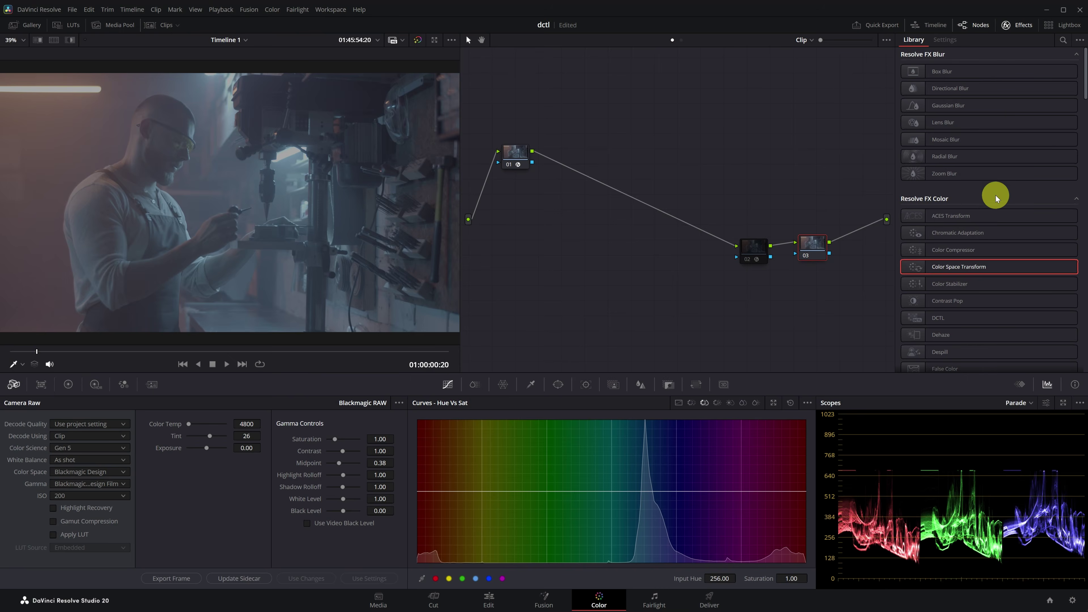
Apply the DCTL effect to node 03 and load the JP_2499_DRT script in it.
{"action": "scroll", "coordinate": [996, 194], "scroll_direction": "down", "scroll_amount": 3}
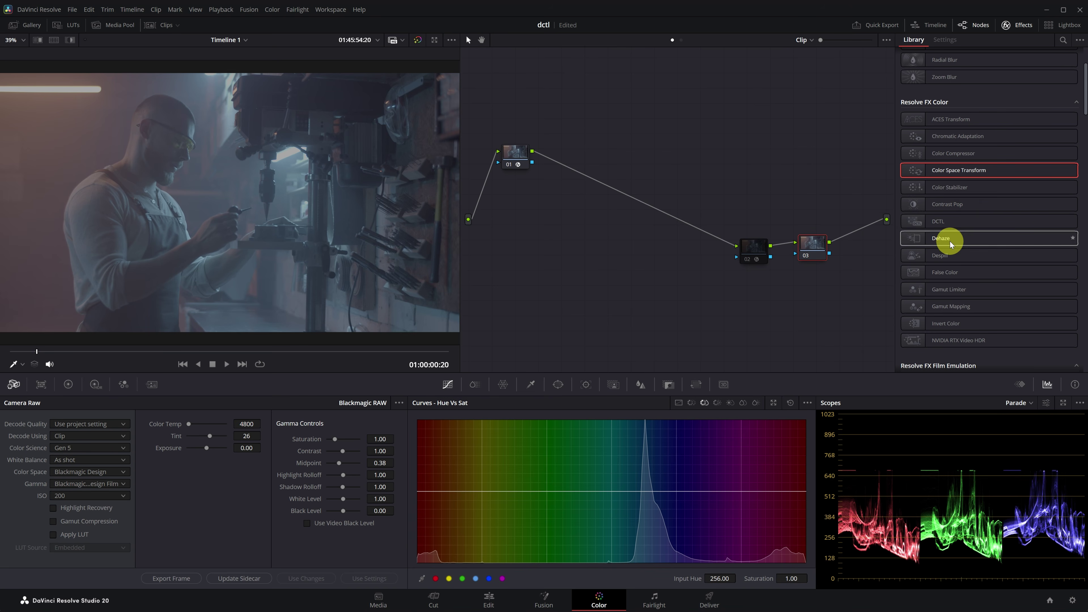
{"action": "left_click", "coordinate": [944, 220]}
{"action": "left_click_drag", "start_coordinate": [945, 221], "coordinate": [814, 246]}
{"action": "left_click", "coordinate": [986, 68]}
{"action": "scroll", "coordinate": [984, 85], "scroll_direction": "down", "scroll_amount": 1}
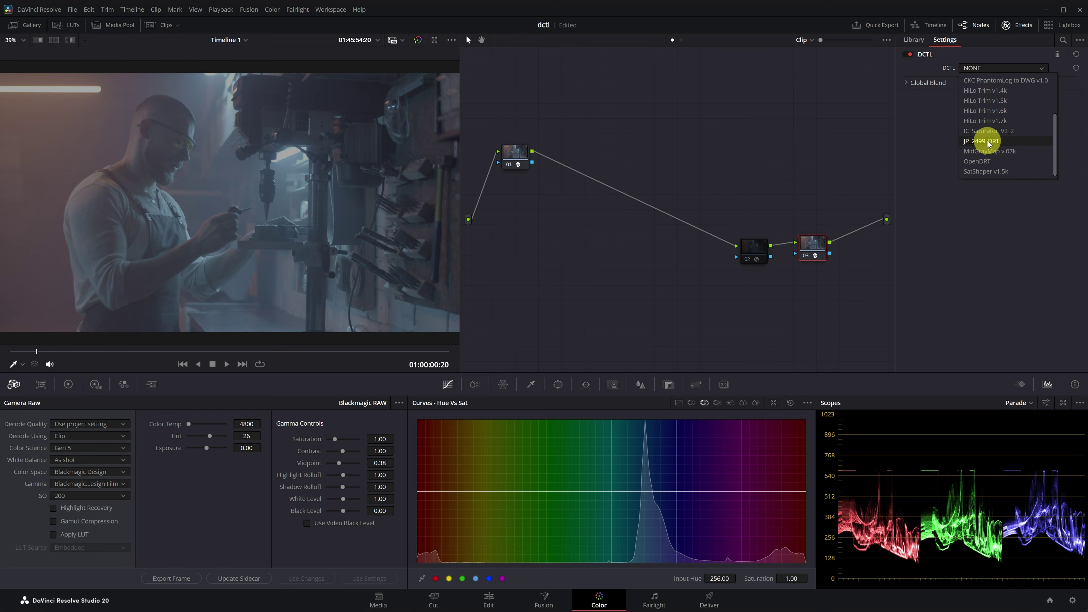
{"action": "left_click", "coordinate": [987, 142]}
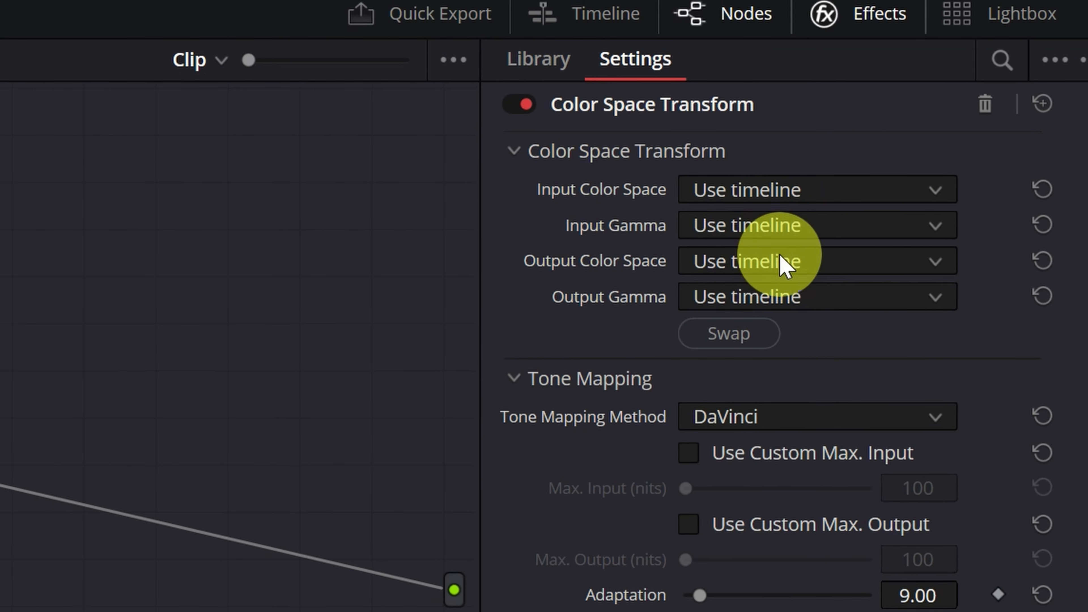
Try other Density and Overall Rotate Hue R values on the JP_2499_DRT effect, and reset both.
{"action": "left_click", "coordinate": [737, 419]}
{"action": "left_click", "coordinate": [735, 422]}
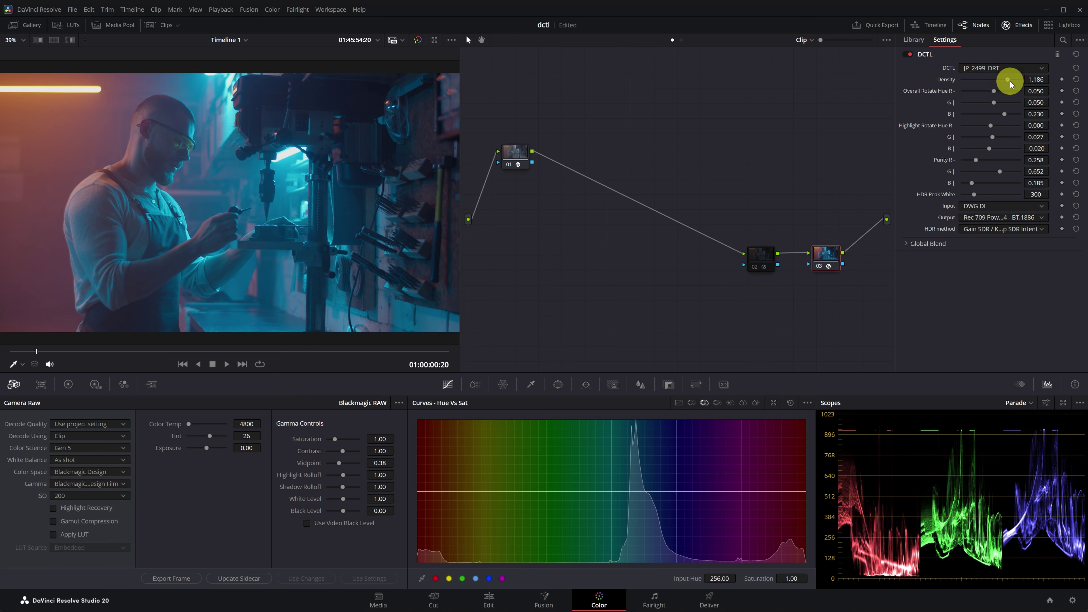
{"action": "mouse_move", "coordinate": [1013, 83]}
{"action": "left_mouse_down"}
{"action": "mouse_move", "coordinate": [950, 78]}
{"action": "mouse_move", "coordinate": [1007, 86]}
{"action": "left_mouse_up"}
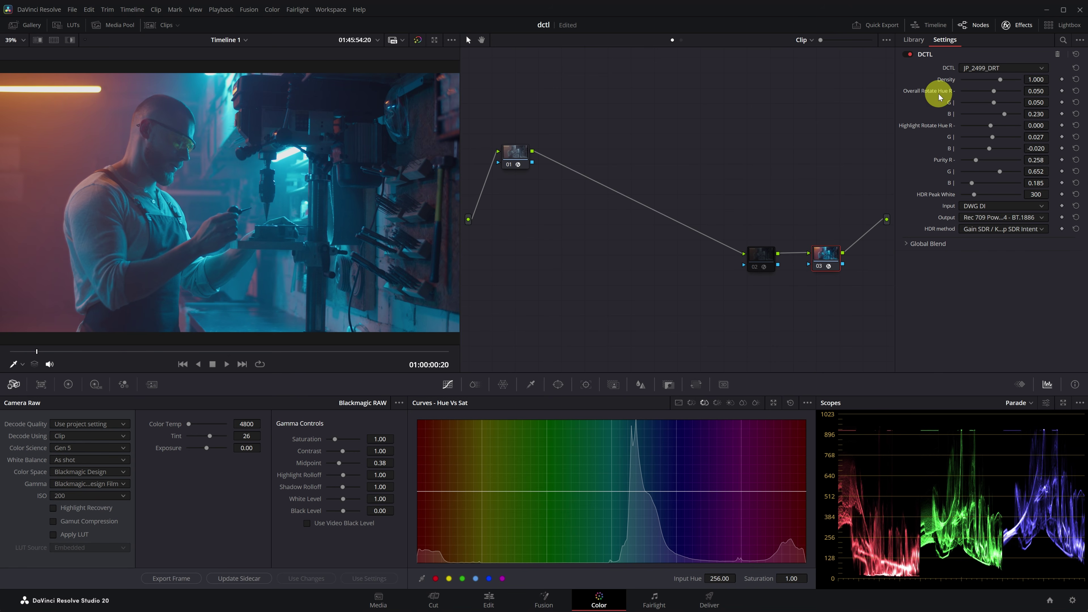
{"action": "mouse_move", "coordinate": [996, 95]}
{"action": "left_mouse_down"}
{"action": "mouse_move", "coordinate": [1009, 95]}
{"action": "mouse_move", "coordinate": [953, 98]}
{"action": "mouse_move", "coordinate": [991, 100]}
{"action": "left_mouse_up"}
{"action": "double_click", "coordinate": [991, 99]}
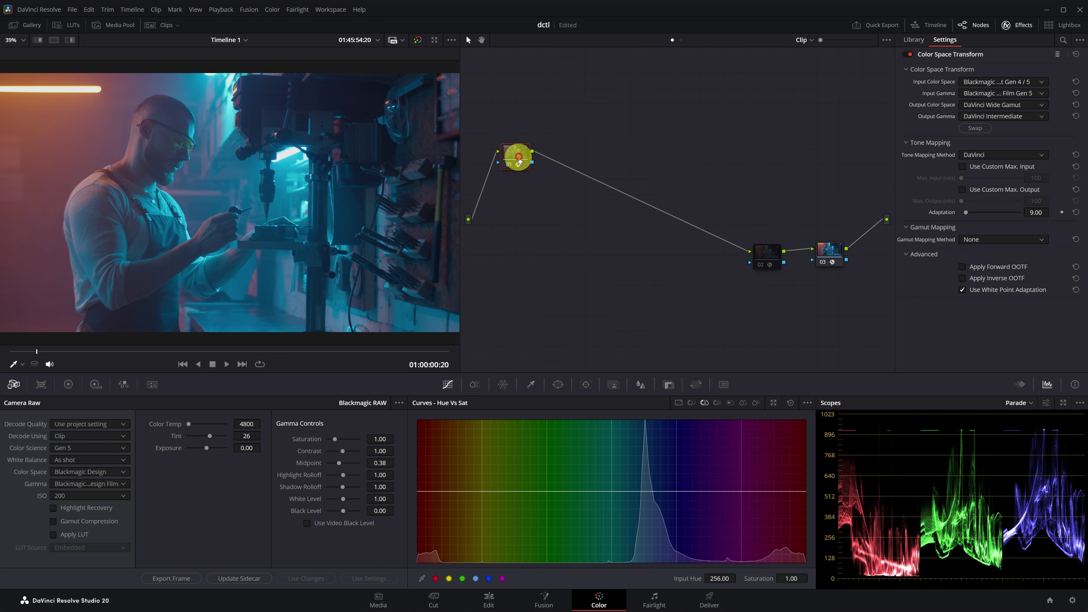
Insert two serial nodes after the input Color Space Transform node and position them in the node graph.
{"action": "left_click_drag", "start_coordinate": [517, 156], "coordinate": [554, 247]}
{"action": "key", "text": "alt+s"}
{"action": "left_click_drag", "start_coordinate": [606, 175], "coordinate": [619, 233]}
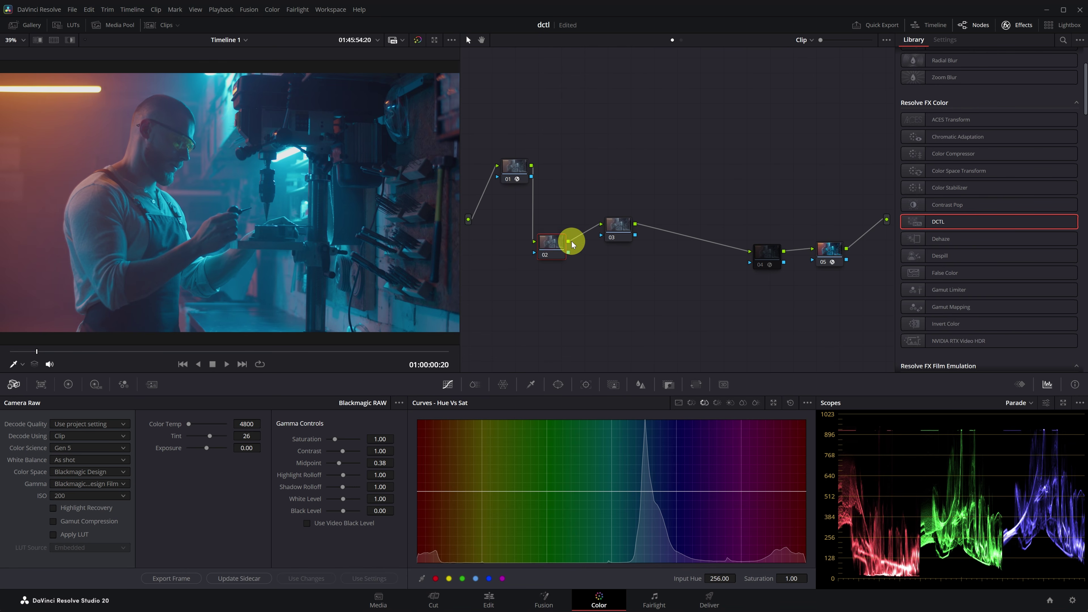
On node 02, set the HDR wheels' exposure to -1.98 for Shadow, 0.67 for Light and 0.06 for Global.
{"action": "left_click", "coordinate": [96, 385]}
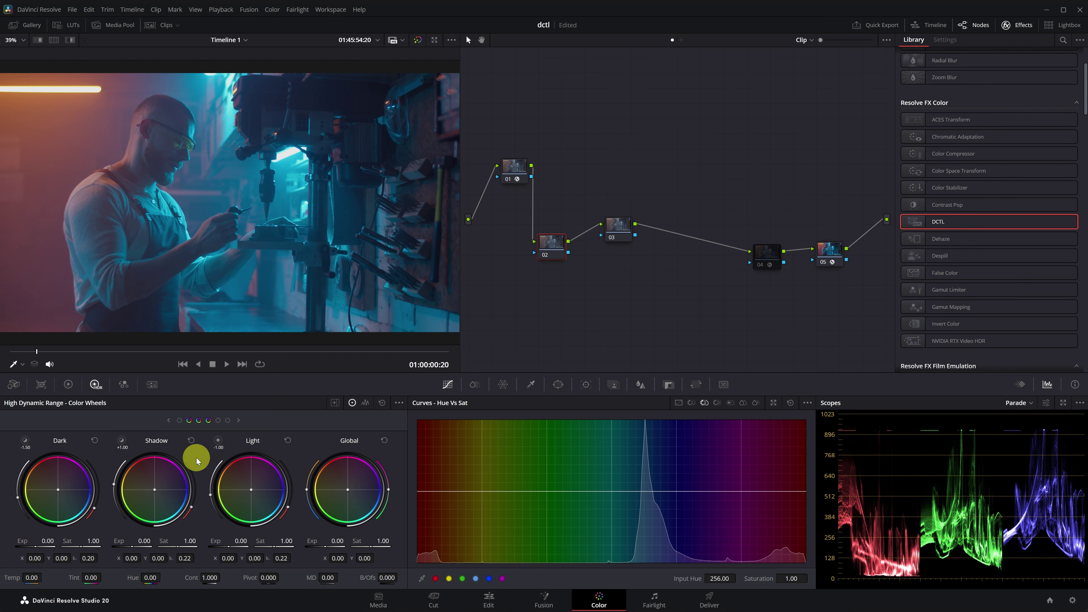
{"action": "left_click_drag", "start_coordinate": [229, 553], "coordinate": [427, 316]}
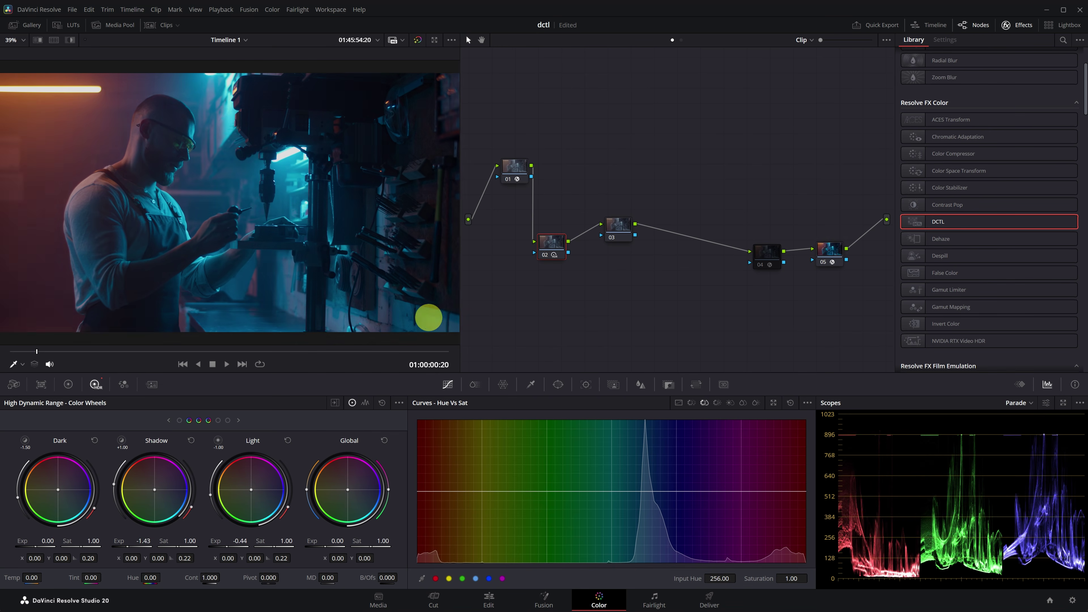
{"action": "left_click_drag", "start_coordinate": [326, 547], "coordinate": [292, 558]}
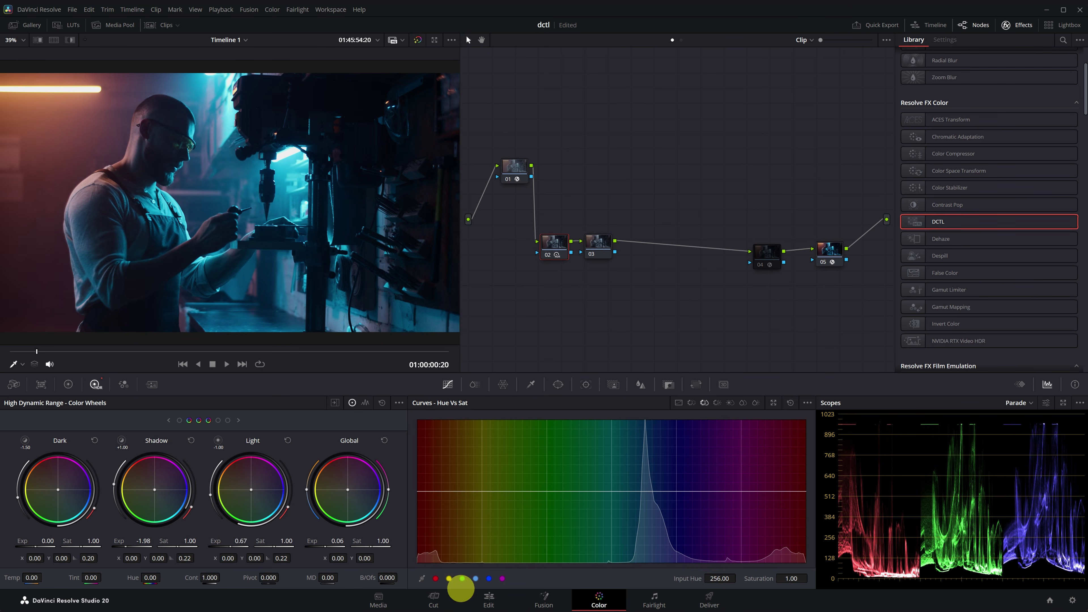
On node 03, set the primaries' contrast to 1.070 and pivot to 0.335.
{"action": "mouse_move", "coordinate": [596, 242]}
{"action": "left_mouse_down"}
{"action": "mouse_move", "coordinate": [608, 243]}
{"action": "mouse_move", "coordinate": [596, 244]}
{"action": "left_mouse_up"}
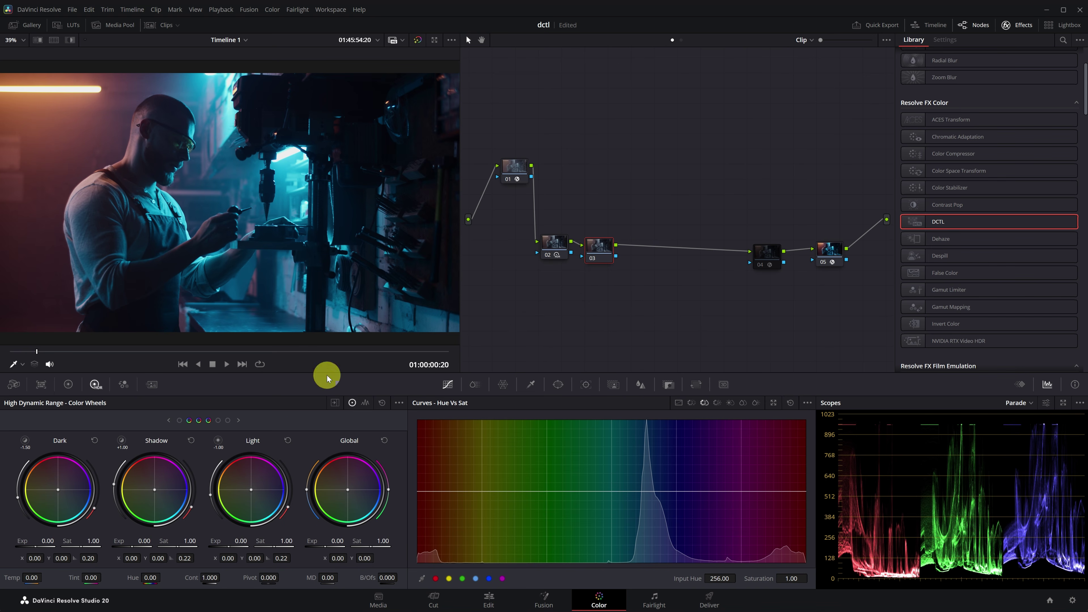
{"action": "left_click", "coordinate": [68, 384]}
{"action": "left_click", "coordinate": [317, 419]}
{"action": "type", "text": "0.335"}
{"action": "mouse_move", "coordinate": [255, 421]}
{"action": "left_mouse_down"}
{"action": "mouse_move", "coordinate": [243, 420]}
{"action": "mouse_move", "coordinate": [251, 426]}
{"action": "left_mouse_up"}
Compare the image with the two grading nodes disabled and enabled, and realign the nodes.
{"action": "left_click_drag", "start_coordinate": [614, 283], "coordinate": [611, 285]}
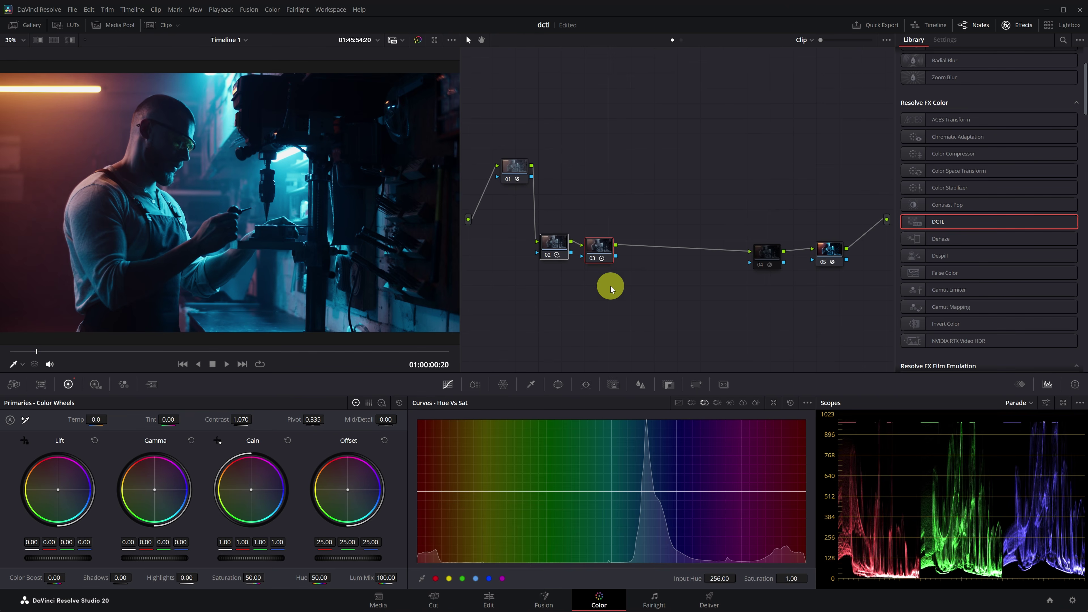
{"action": "key", "text": "ctrl+d"}
{"action": "key", "text": "ctrl+d"}
{"action": "key", "text": "ctrl+d"}
{"action": "key", "text": "ctrl+d"}
{"action": "left_click_drag", "start_coordinate": [601, 243], "coordinate": [556, 243]}
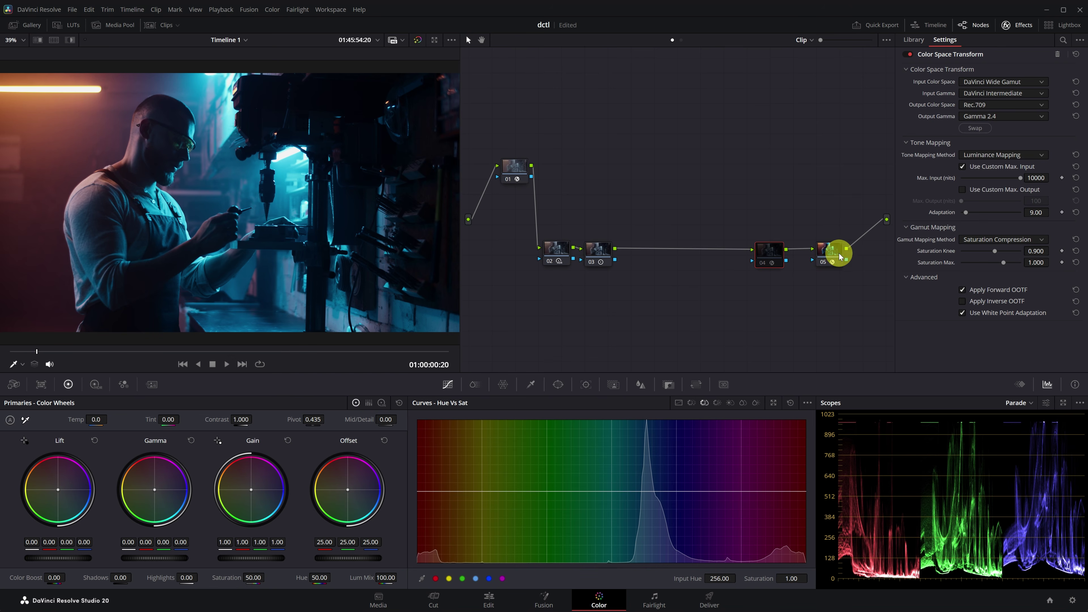
Add a color grading version that uses the output Color Space Transform instead of the DCTL node, and view it full screen.
{"action": "left_click", "coordinate": [829, 256]}
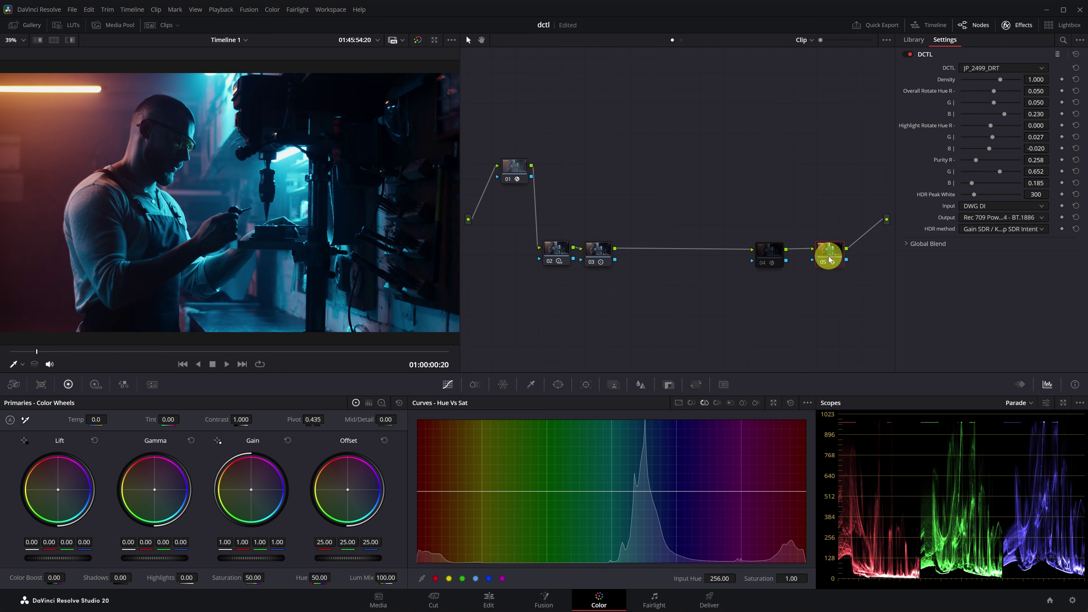
{"action": "key", "text": "ctrl+y"}
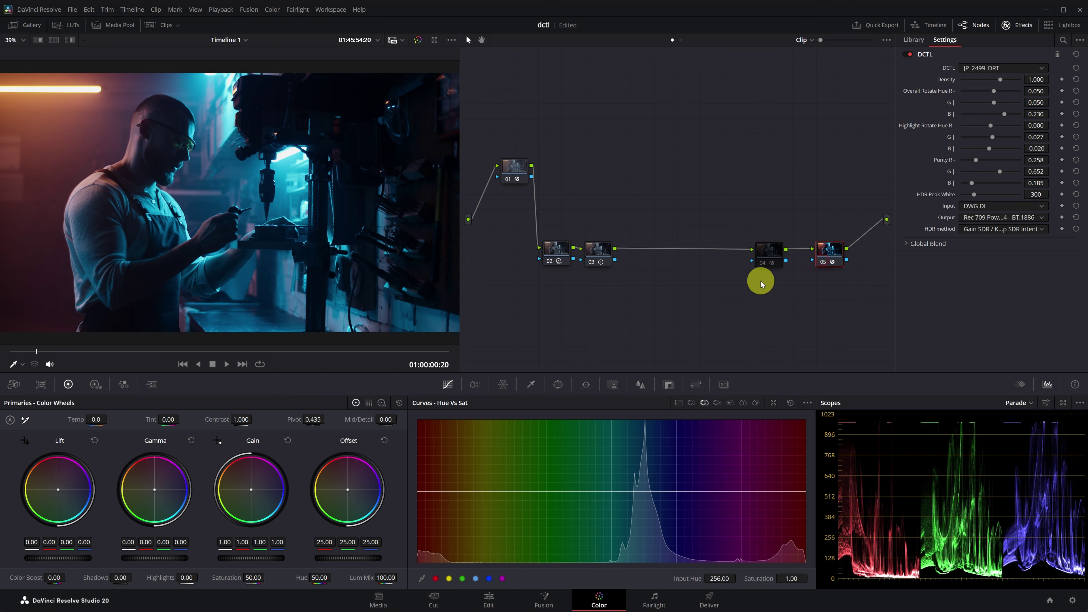
{"action": "left_click", "coordinate": [762, 262]}
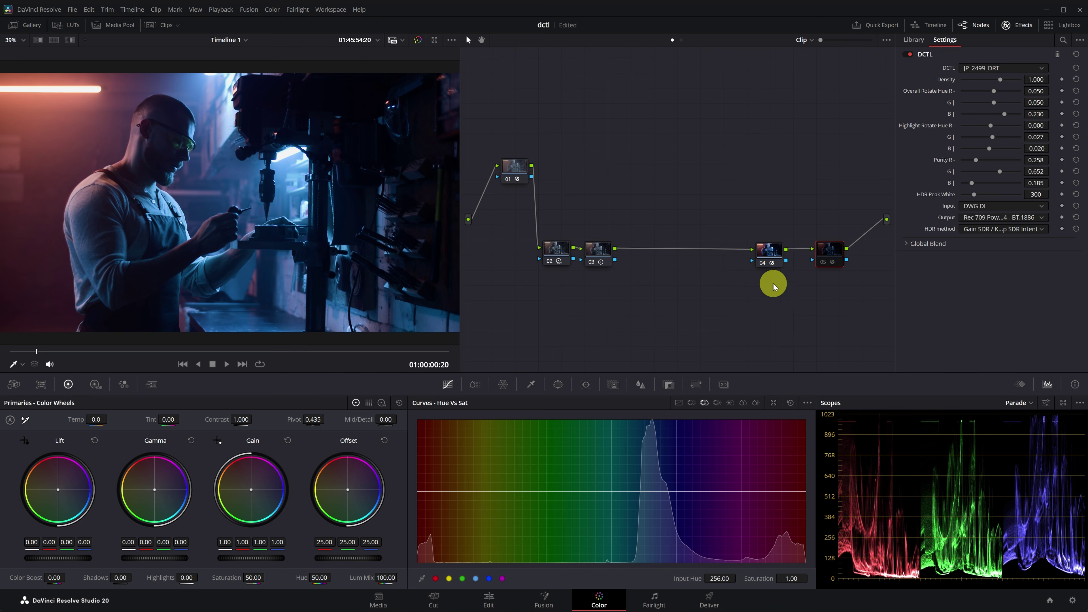
{"action": "left_click", "coordinate": [770, 258]}
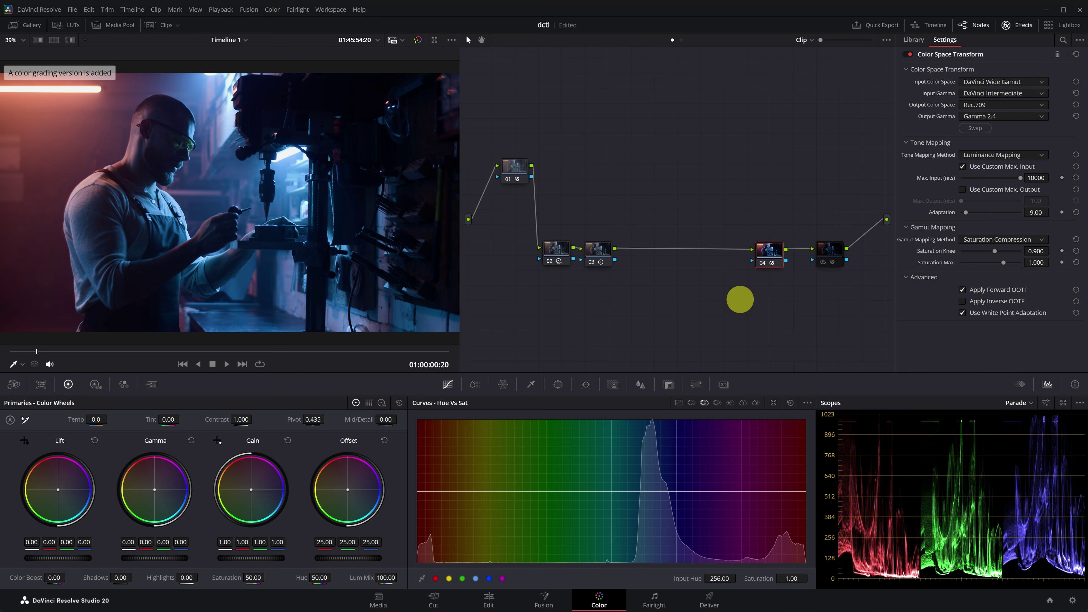
{"action": "key", "text": "ctrl+f"}
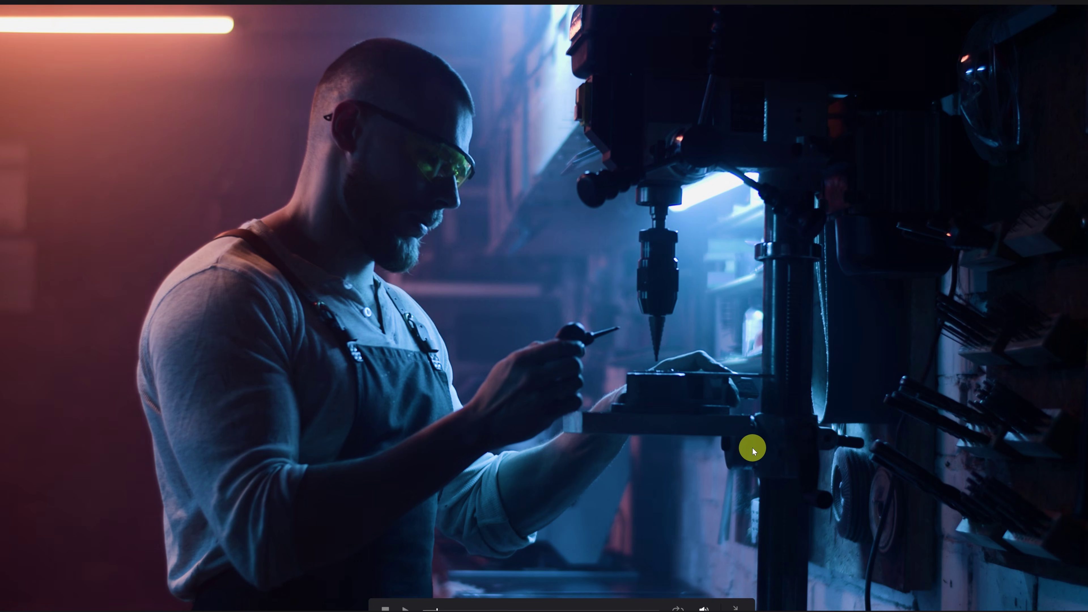
{"action": "key", "text": "ctrl+d"}
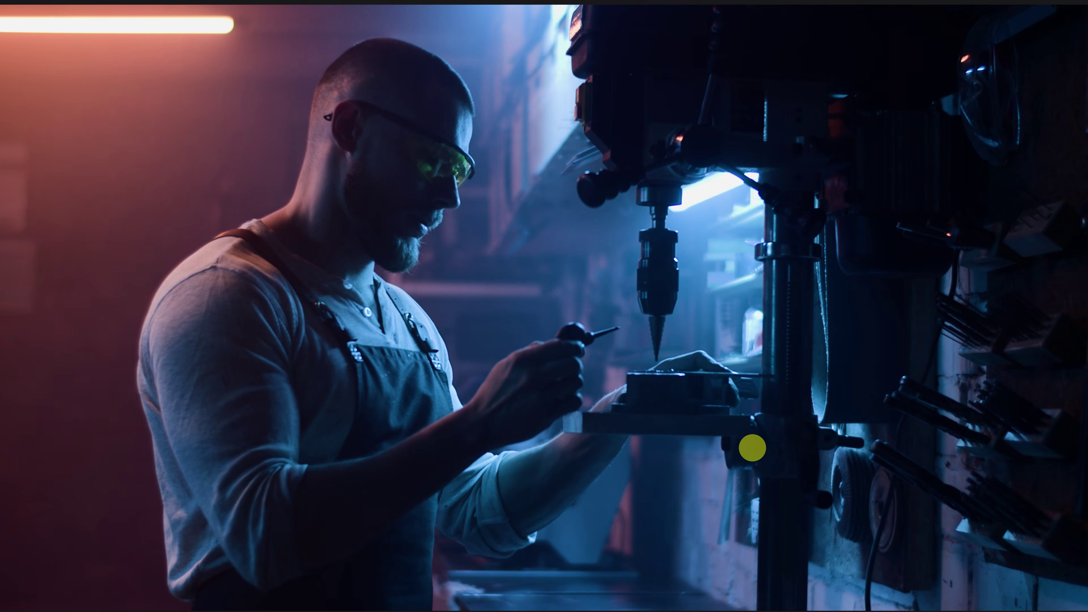
Compare the full-screen image with the selected output node toggled off and on.
{"action": "key", "text": "ctrl+d"}
{"action": "key", "text": "ctrl+d"}
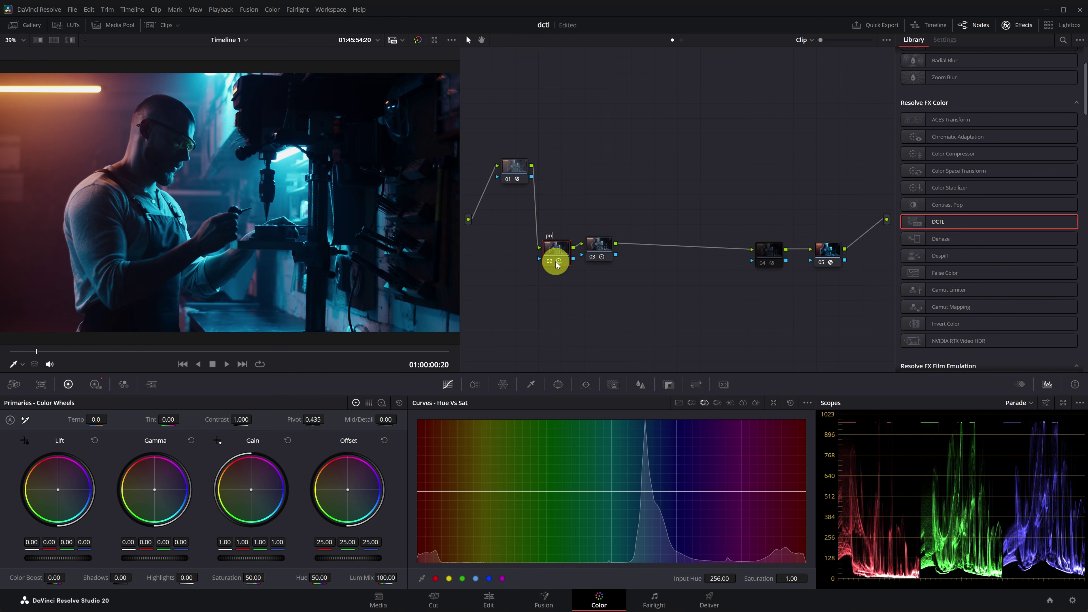
Label node 02 "pri", node 03 "cont", the DCTL node "drt" and the output Color Space Transform node "cst out".
{"action": "type", "text": "i"}
{"action": "double_click", "coordinate": [595, 247]}
{"action": "type", "text": "con"}
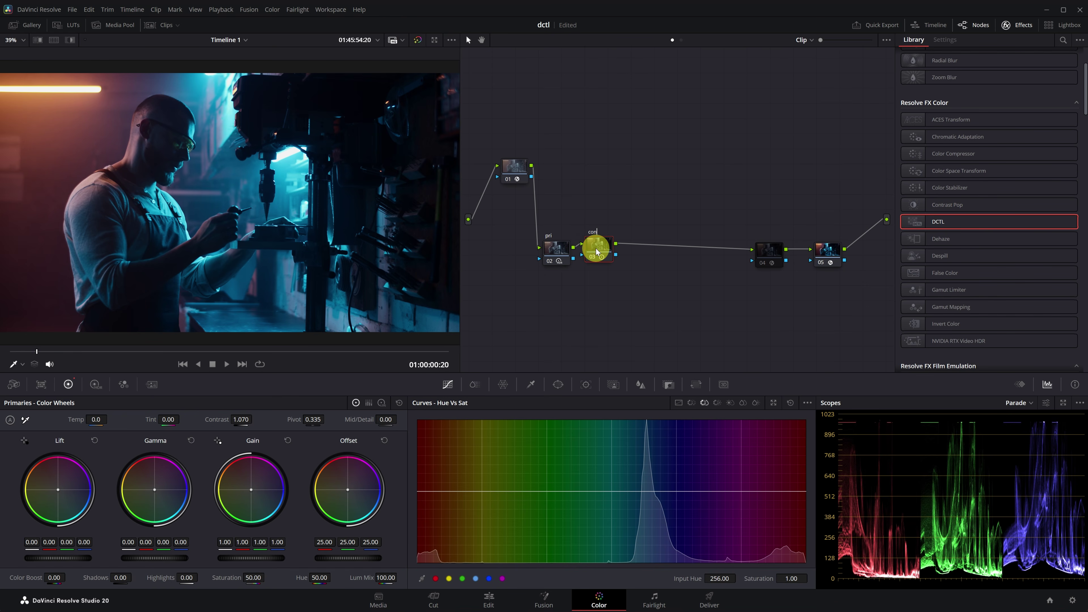
{"action": "type", "text": "t"}
{"action": "left_click", "coordinate": [835, 243]}
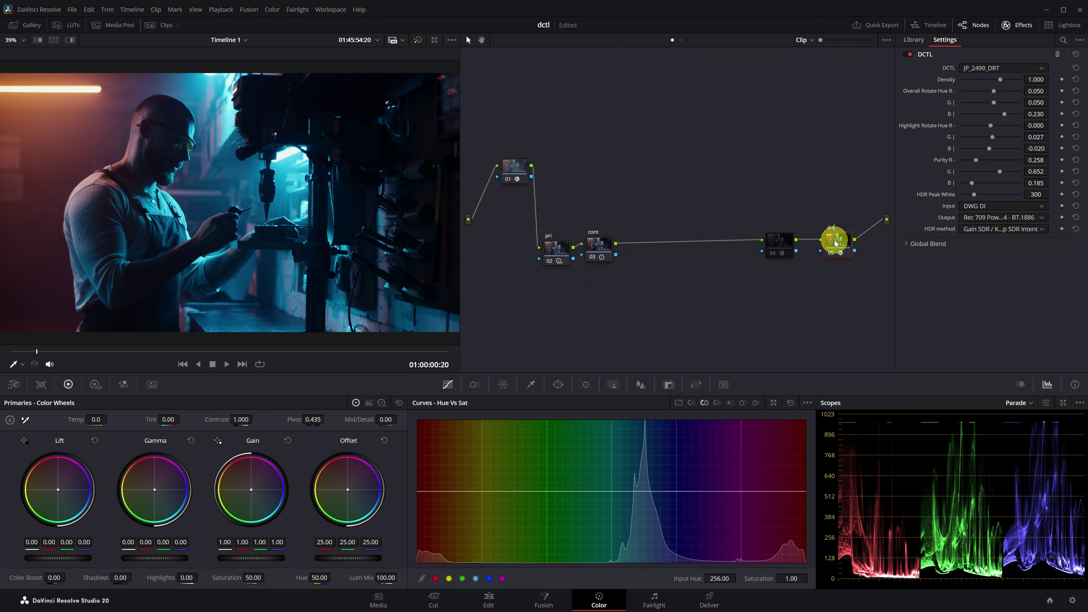
{"action": "left_click", "coordinate": [778, 243]}
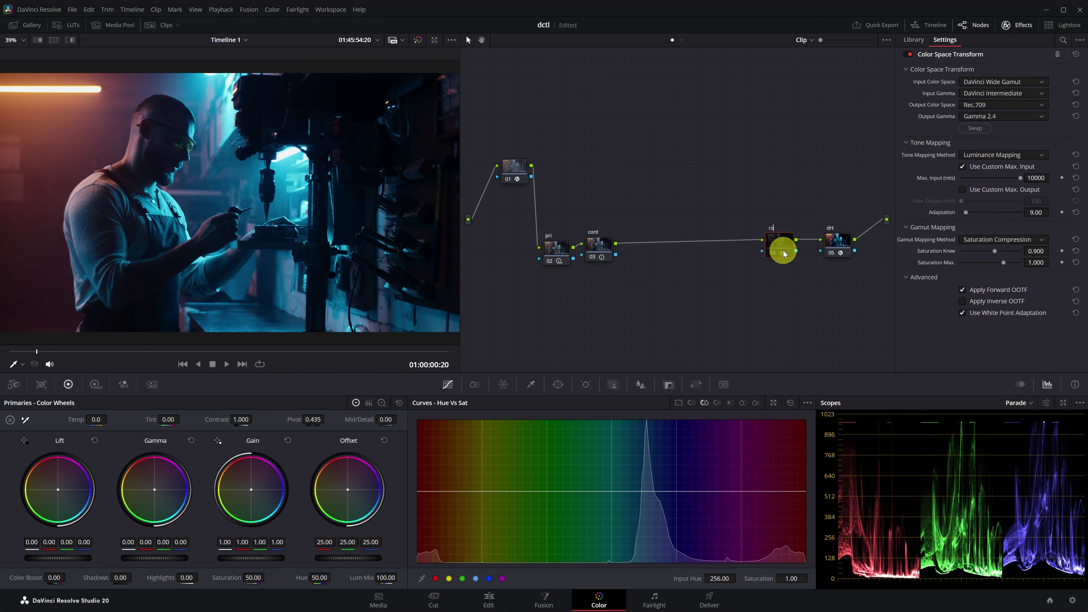
{"action": "left_click", "coordinate": [754, 315]}
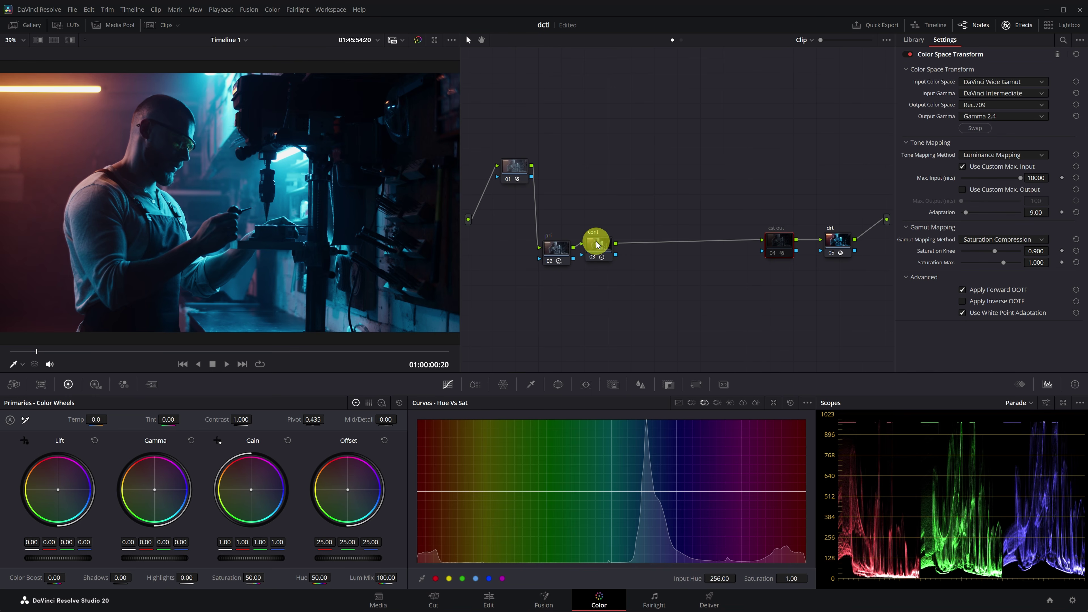
Add two serial nodes after cont, with three parallel nodes alongside the second, and spread out the parallel branches.
{"action": "key", "text": "shift+s"}
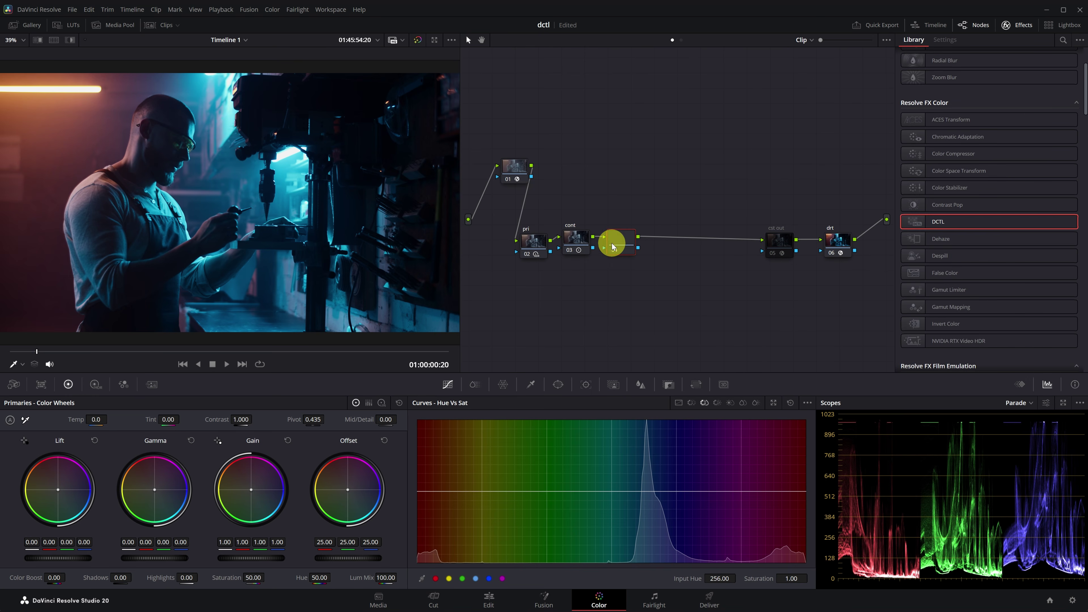
{"action": "key", "text": "alt+s"}
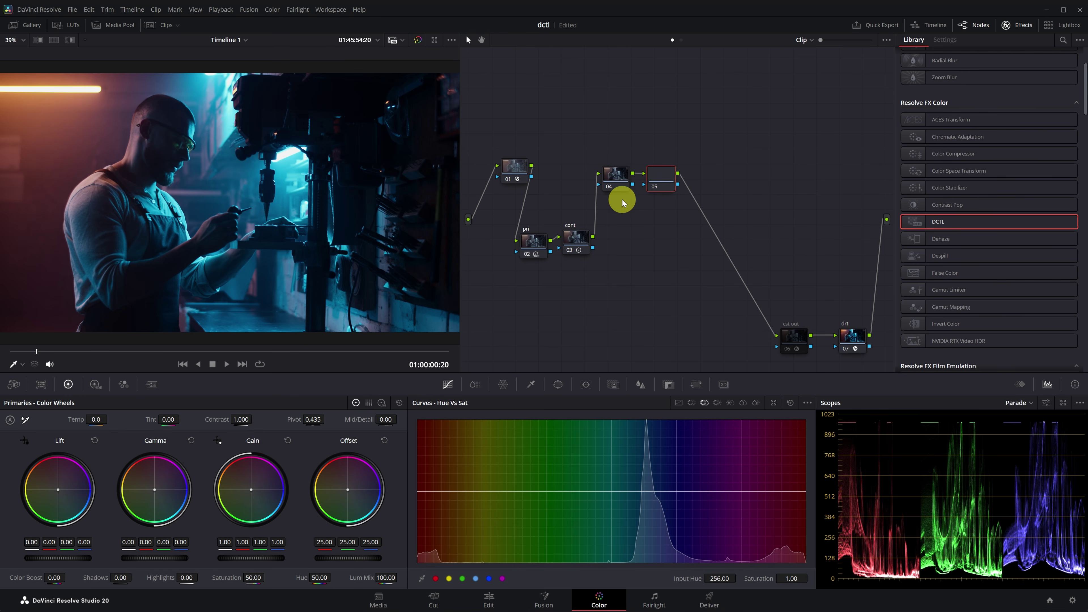
{"action": "key", "text": "alt+p"}
{"action": "key", "text": "alt+p"}
{"action": "key", "text": "alt+p"}
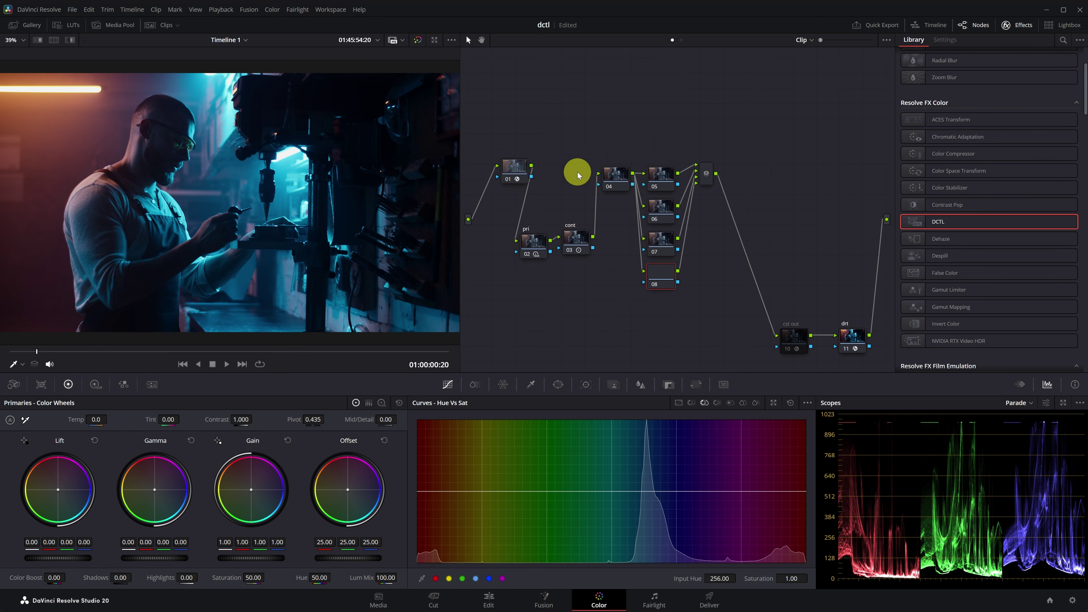
{"action": "left_click_drag", "start_coordinate": [660, 178], "coordinate": [664, 136]}
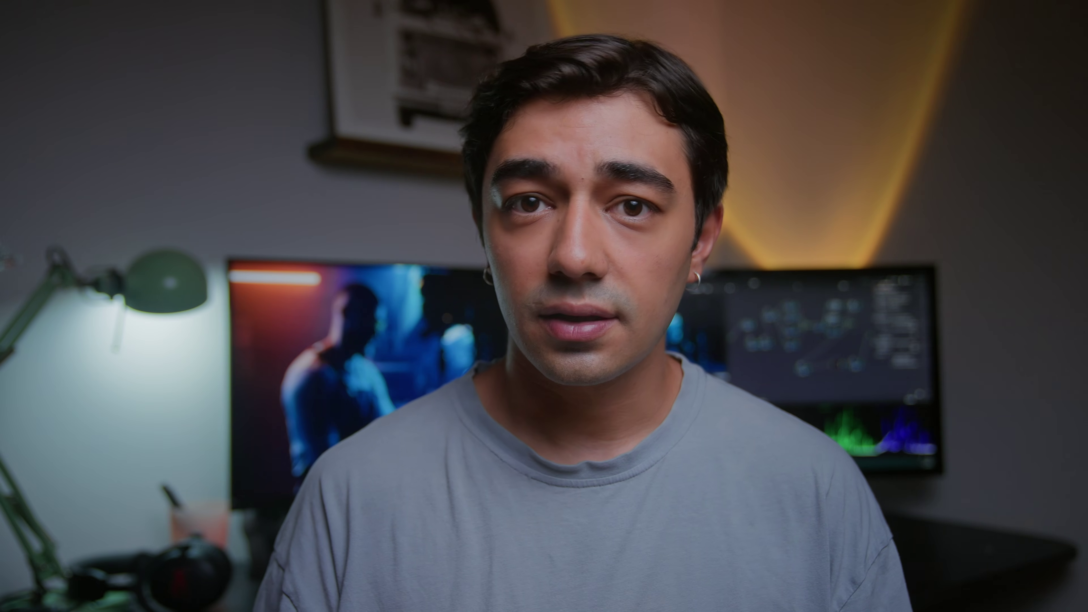
Realign the pri and cont nodes and label node 04 "sat".
{"action": "left_click", "coordinate": [535, 236]}
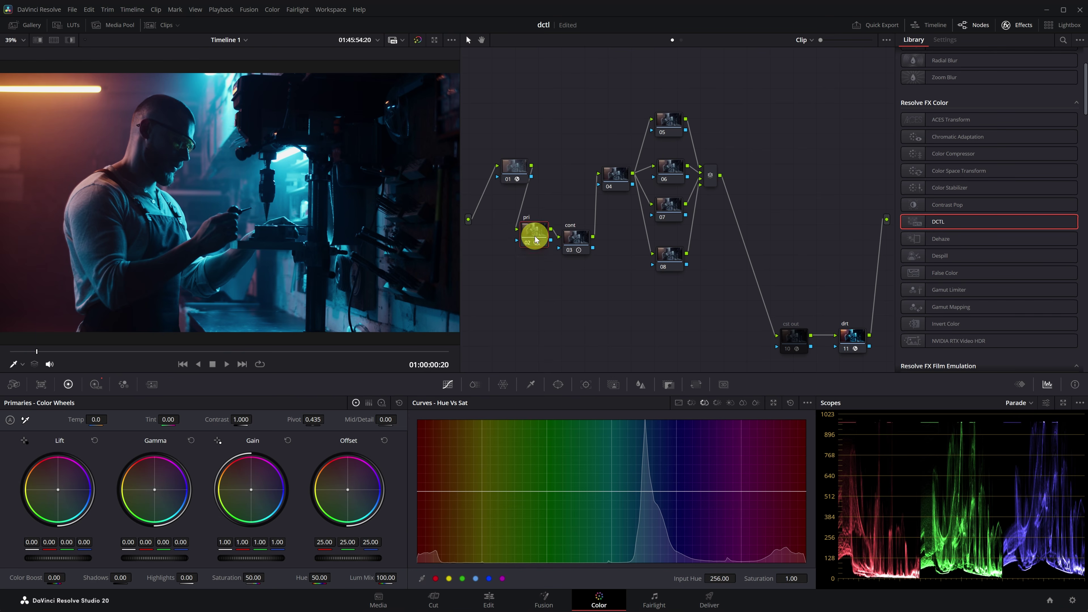
{"action": "left_click_drag", "start_coordinate": [535, 238], "coordinate": [532, 243]}
{"action": "left_click", "coordinate": [575, 239]}
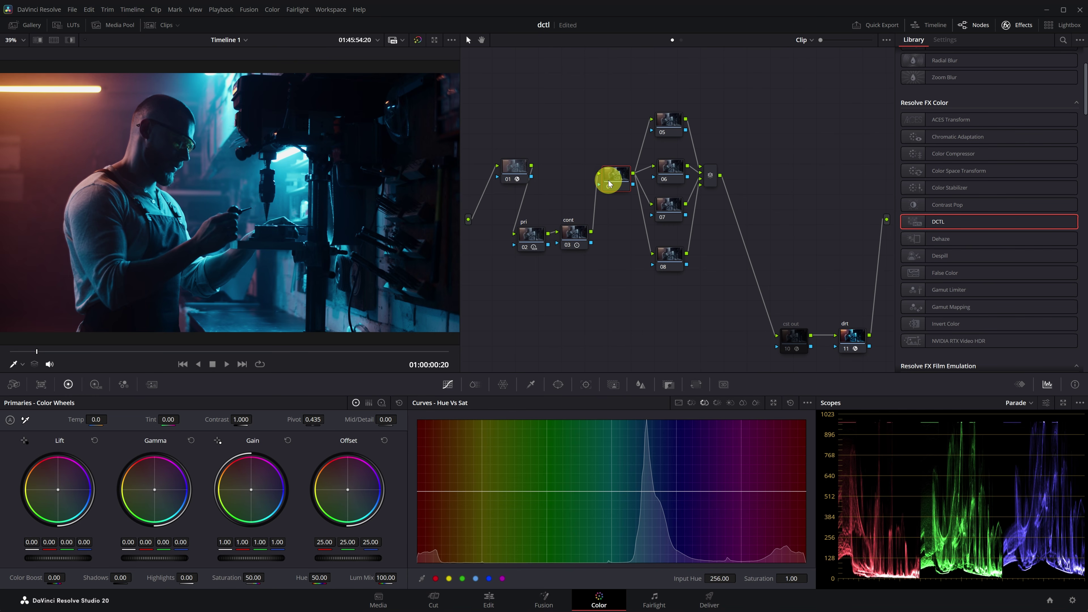
{"action": "left_click", "coordinate": [536, 242]}
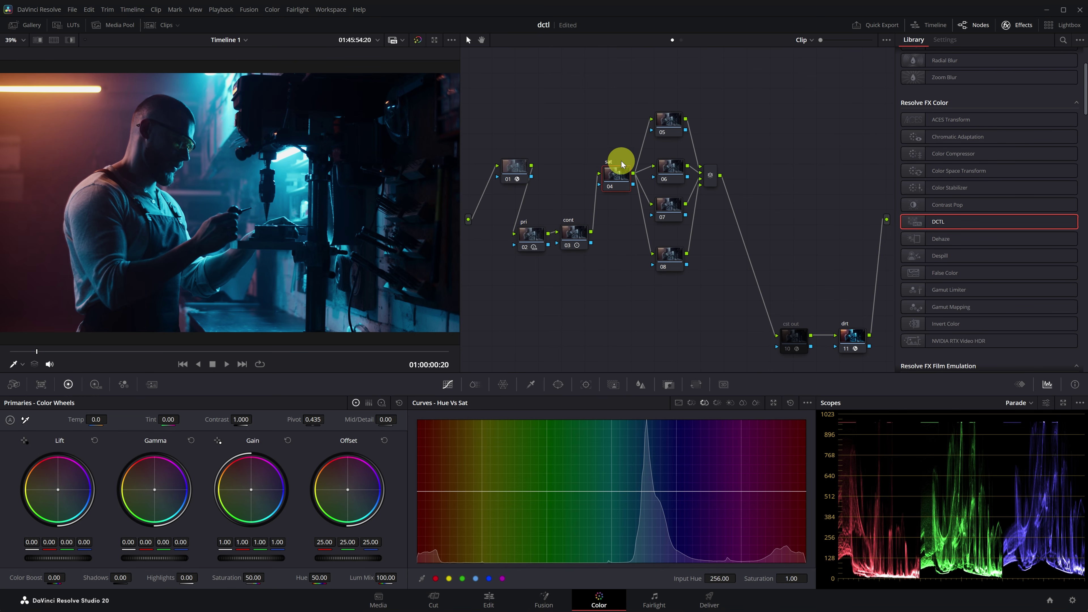
Add two serial nodes after the parallel mixer and two layer nodes beside the second, then space out the three layers.
{"action": "key", "text": "alt+s"}
{"action": "key", "text": "alt+s"}
{"action": "key", "text": "alt+l"}
{"action": "key", "text": "alt+l"}
{"action": "left_click_drag", "start_coordinate": [804, 245], "coordinate": [804, 136]}
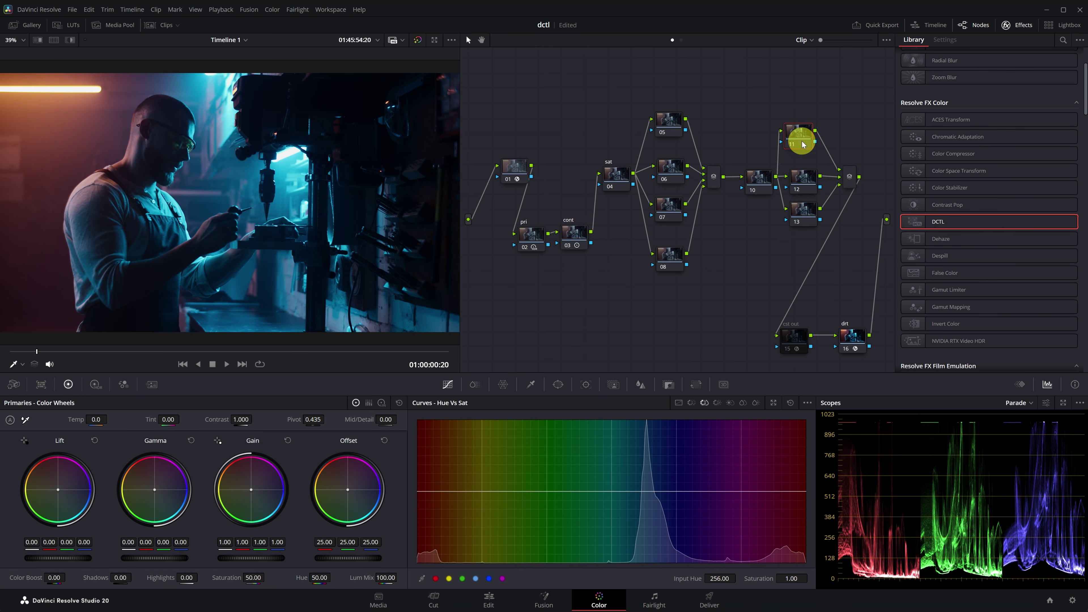
Add a serial node after the layer mixer, label it "look" and place it before the cst out node.
{"action": "left_click", "coordinate": [850, 176]}
{"action": "key", "text": "alt+s"}
{"action": "left_click_drag", "start_coordinate": [855, 177], "coordinate": [653, 342]}
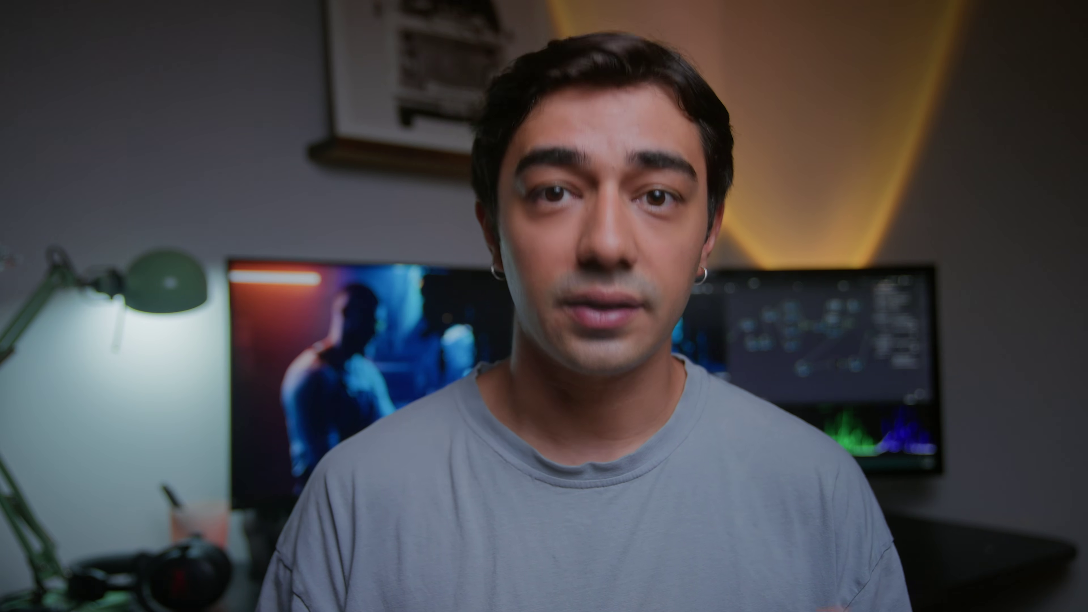
Apply the IC_Saturator_V2_2 DCTL to the sat node with saturation 1.767, sat limit 0.870 and subtractive 0.558.
{"action": "left_click_drag", "start_coordinate": [943, 221], "coordinate": [619, 171]}
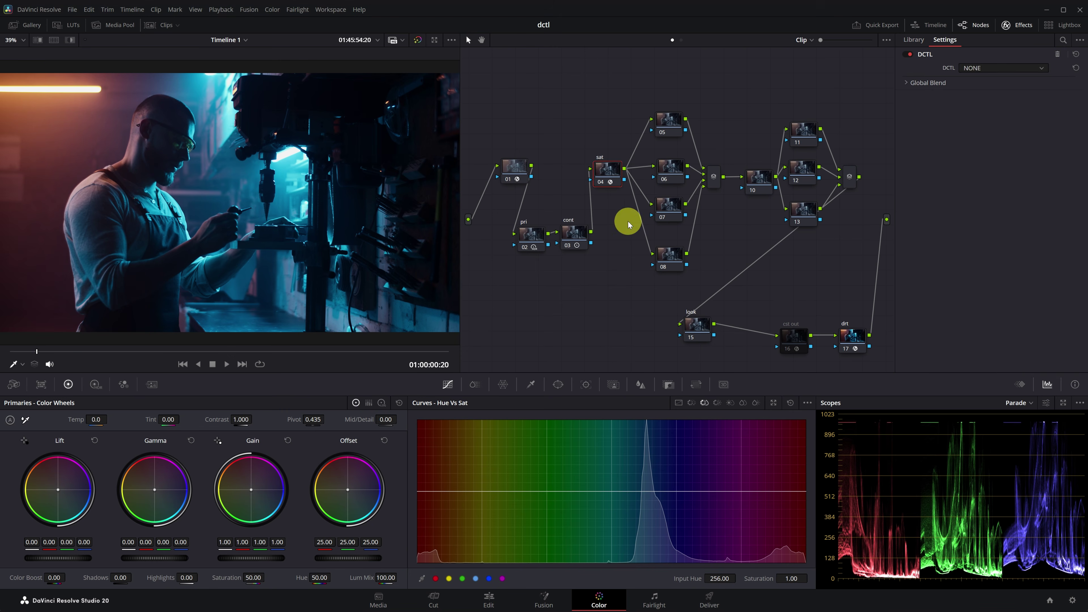
{"action": "left_click", "coordinate": [985, 68]}
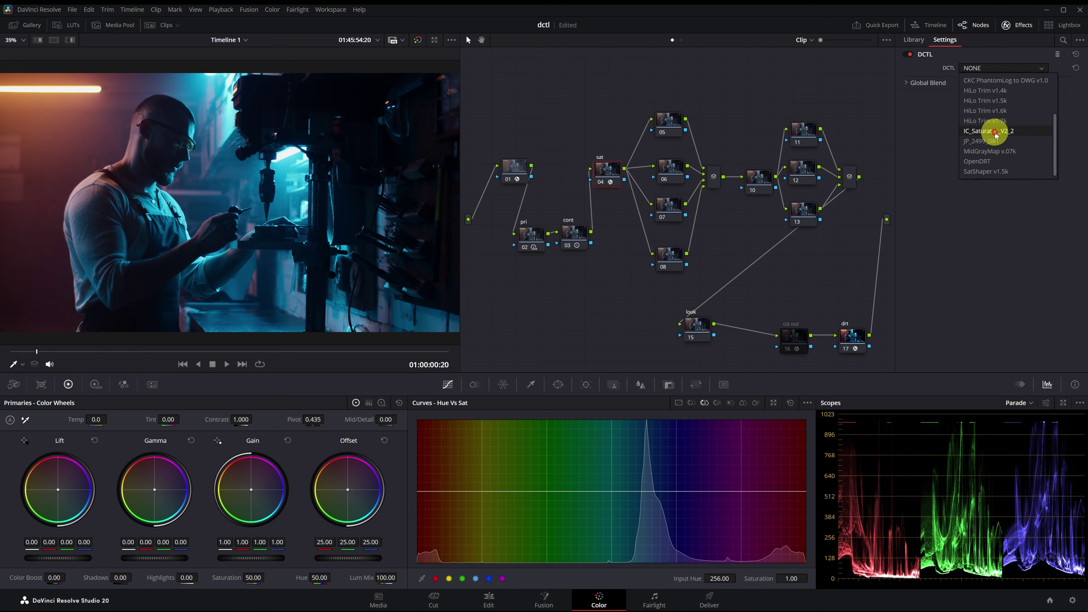
{"action": "left_click", "coordinate": [948, 202]}
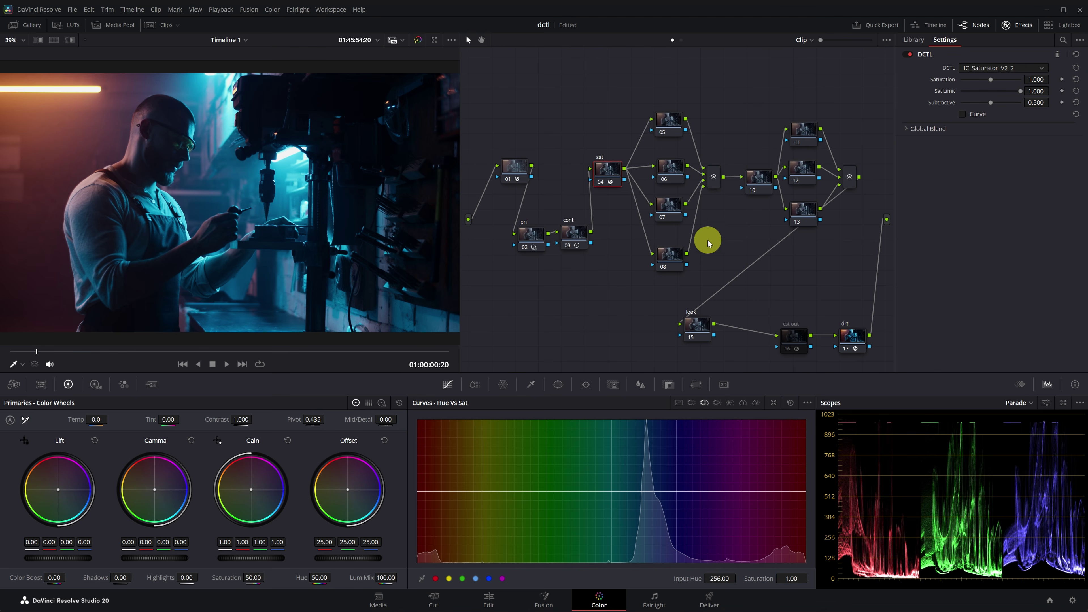
{"action": "mouse_move", "coordinate": [997, 85]}
{"action": "left_mouse_down"}
{"action": "mouse_move", "coordinate": [1032, 93]}
{"action": "mouse_move", "coordinate": [938, 92]}
{"action": "mouse_move", "coordinate": [1018, 100]}
{"action": "mouse_move", "coordinate": [955, 94]}
{"action": "mouse_move", "coordinate": [996, 93]}
{"action": "left_mouse_up"}
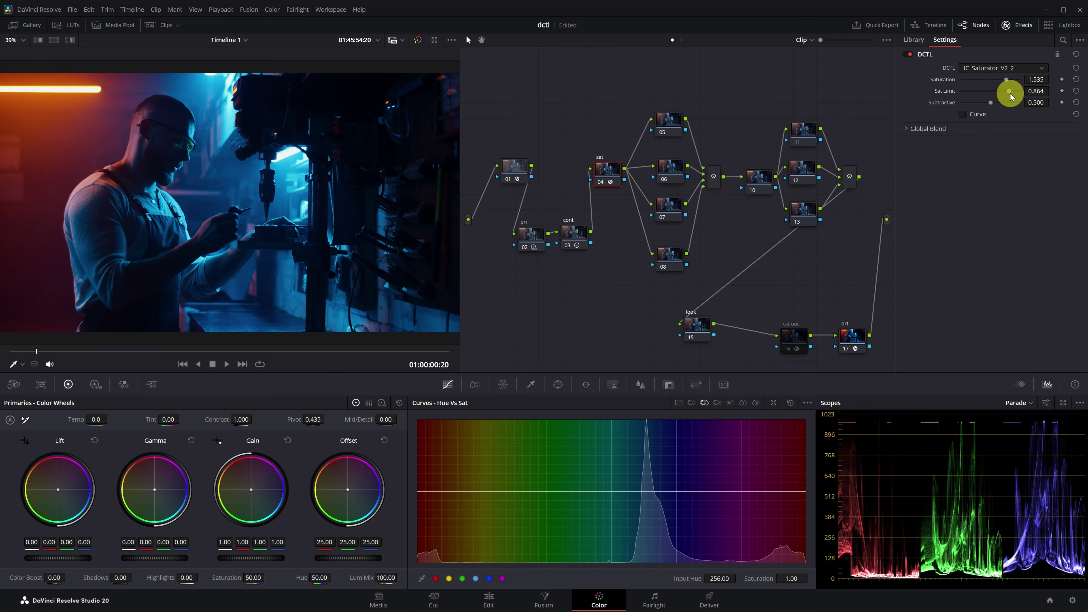
{"action": "mouse_move", "coordinate": [990, 104]}
{"action": "left_mouse_down"}
{"action": "mouse_move", "coordinate": [951, 110]}
{"action": "mouse_move", "coordinate": [998, 108]}
{"action": "left_mouse_up"}
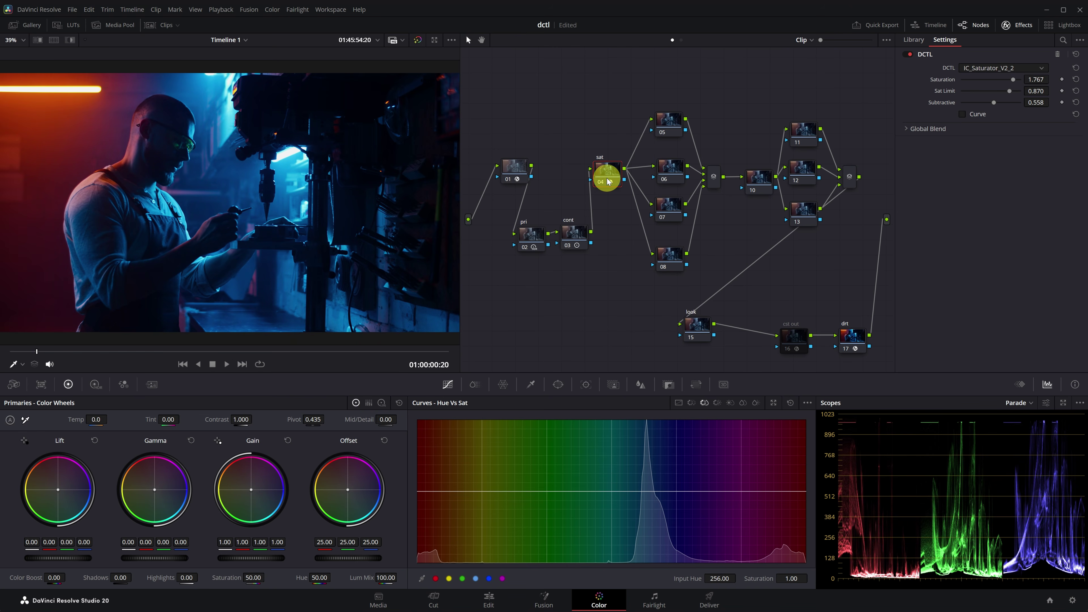
Compare the image with the sat node's saturation adjustment disabled and enabled.
{"action": "key", "text": "ctrl+d"}
{"action": "key", "text": "ctrl+d"}
{"action": "key", "text": "ctrl+d"}
{"action": "key", "text": "ctrl+d"}
{"action": "key", "text": "ctrl+d"}
{"action": "key", "text": "ctrl+d"}
{"action": "key", "text": "ctrl+d"}
{"action": "key", "text": "ctrl+d"}
{"action": "key", "text": "ctrl+d"}
{"action": "key", "text": "ctrl+d"}
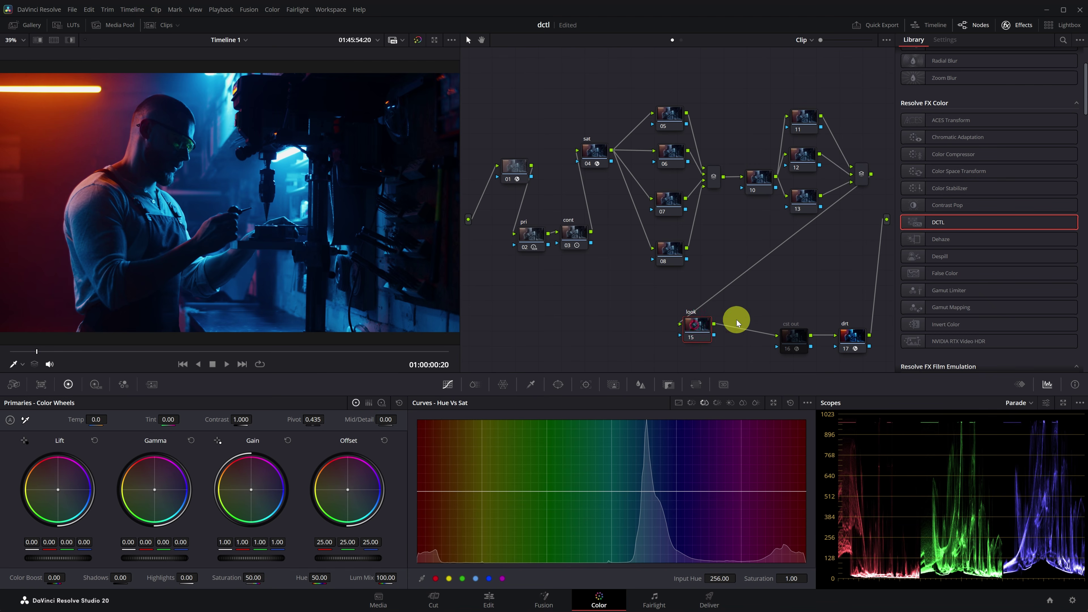
Apply the Dehancer Pro effect to the look node and set its input source to DVR WG/Intermediate.
{"action": "scroll", "coordinate": [1063, 146], "scroll_direction": "down", "scroll_amount": 6}
{"action": "left_click_drag", "start_coordinate": [1086, 149], "coordinate": [1080, 358]}
{"action": "left_click_drag", "start_coordinate": [924, 305], "coordinate": [700, 328]}
{"action": "left_click", "coordinate": [966, 82]}
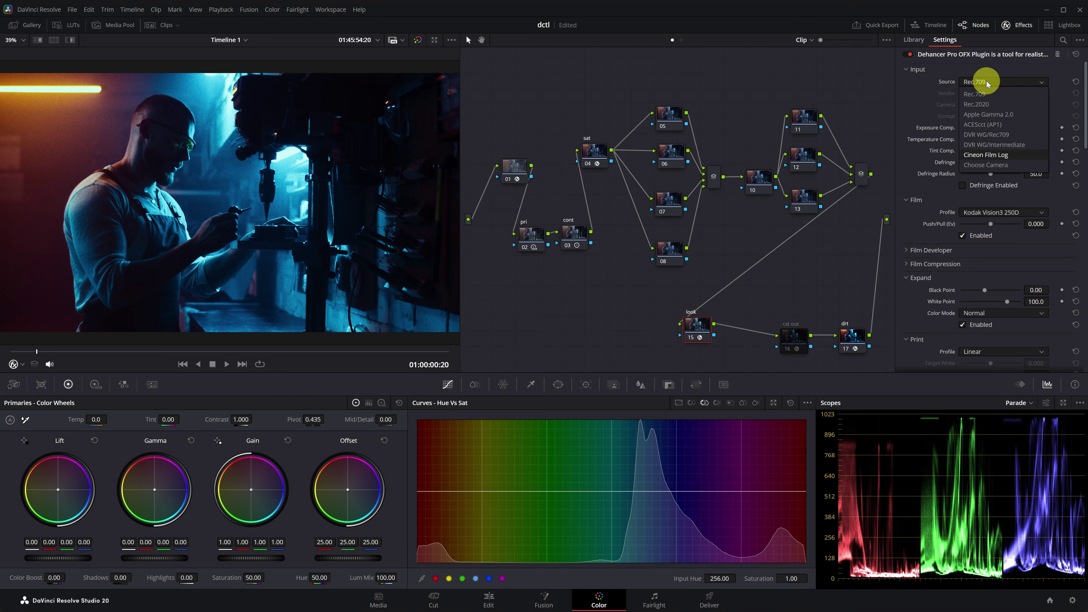
{"action": "left_click", "coordinate": [974, 145]}
Switch off all of Dehancer's default effects and re-enable only the Film section.
{"action": "scroll", "coordinate": [935, 137], "scroll_direction": "down", "scroll_amount": 3}
{"action": "scroll", "coordinate": [935, 138], "scroll_direction": "down", "scroll_amount": 12}
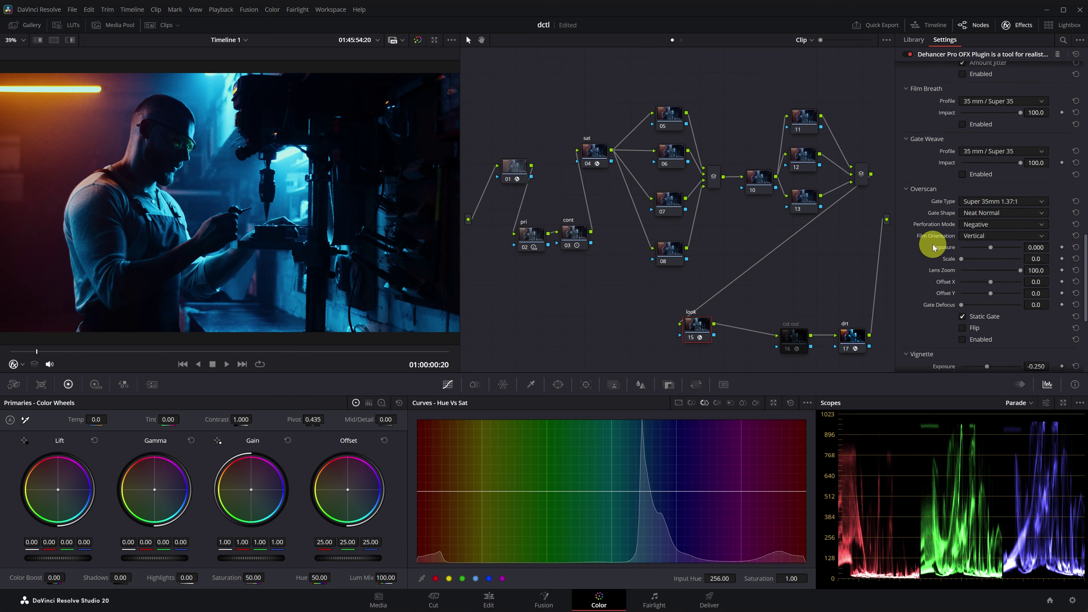
{"action": "left_click", "coordinate": [976, 363]}
{"action": "scroll", "coordinate": [943, 223], "scroll_direction": "up", "scroll_amount": 13}
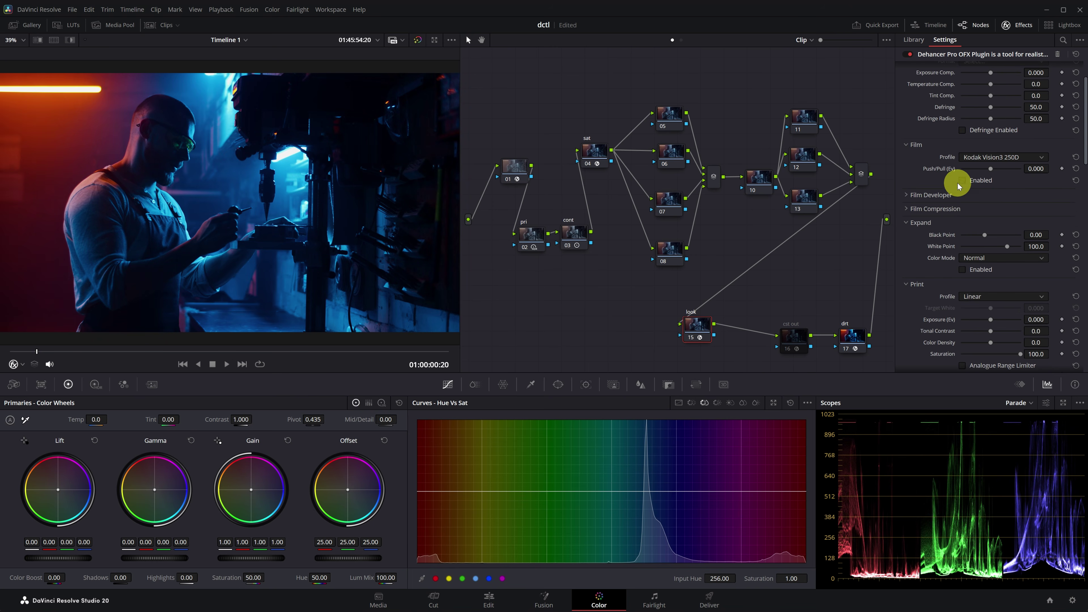
{"action": "scroll", "coordinate": [952, 296], "scroll_direction": "down", "scroll_amount": 1}
Set the Dehancer print profile to Kodak 2383 Print Film and enable the Print section.
{"action": "left_click", "coordinate": [981, 270]}
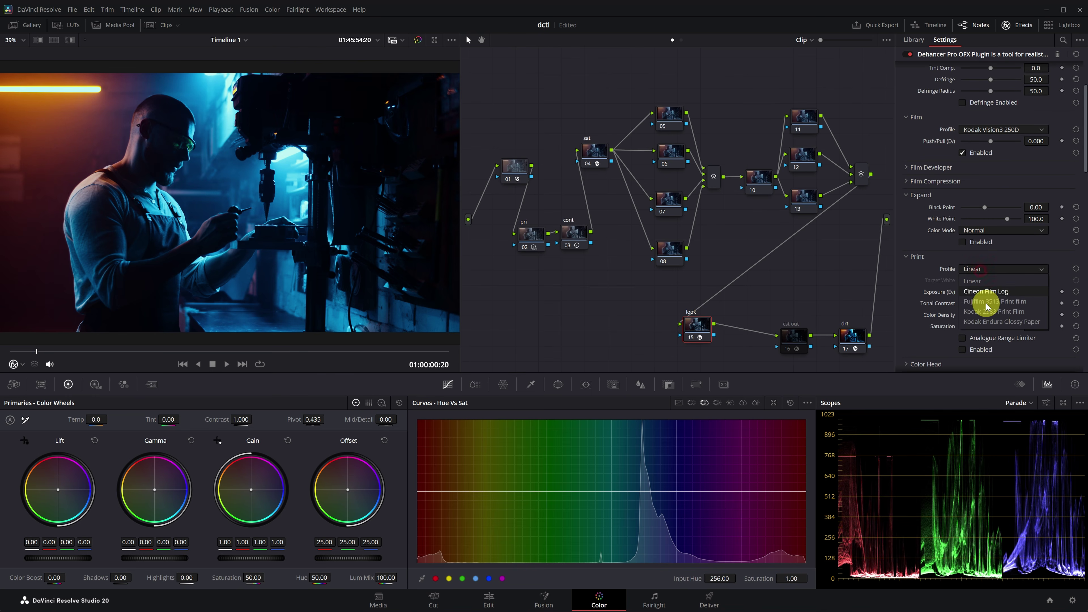
{"action": "left_click", "coordinate": [988, 312]}
{"action": "scroll", "coordinate": [930, 252], "scroll_direction": "down", "scroll_amount": 2}
{"action": "left_click", "coordinate": [963, 294]}
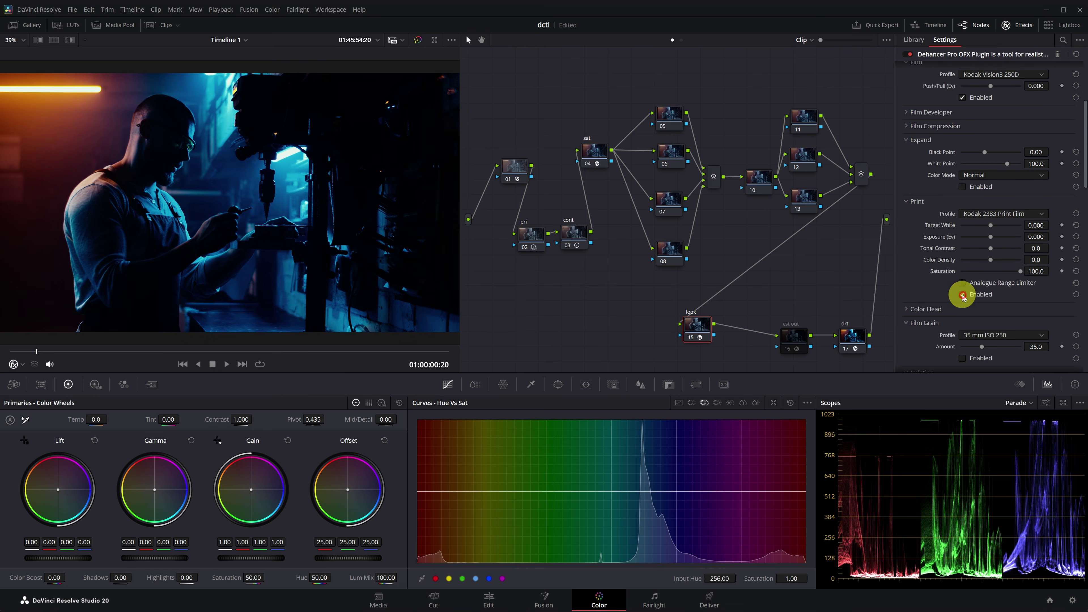
Enable Dehancer's Film Developer, Film Compression and Expand sections.
{"action": "scroll", "coordinate": [939, 240], "scroll_direction": "up", "scroll_amount": 2}
{"action": "left_click", "coordinate": [928, 167]}
{"action": "left_click", "coordinate": [928, 241]}
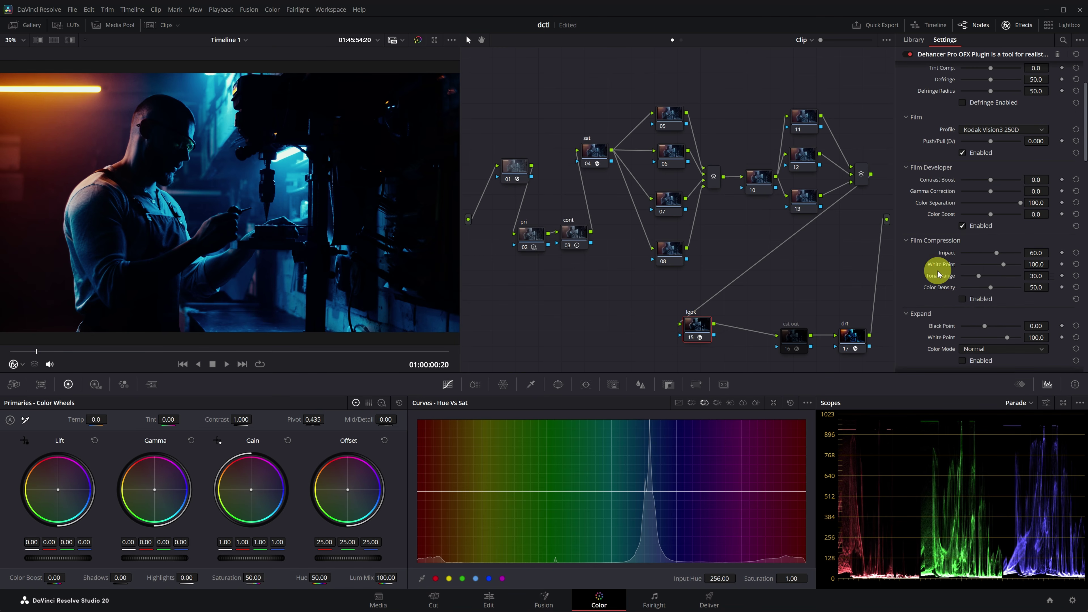
{"action": "left_click", "coordinate": [963, 299]}
{"action": "scroll", "coordinate": [933, 302], "scroll_direction": "down", "scroll_amount": 1}
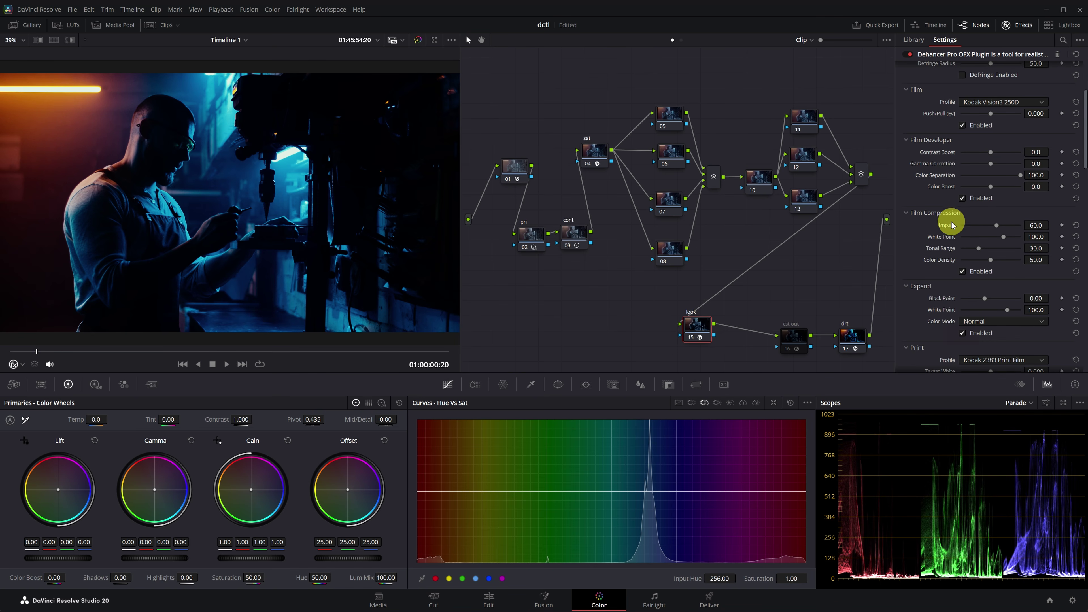
Set Film Developer contrast boost to -36.4, compression impact to 57.4, and Print target white 0.543, exposure 0.070, tonal contrast 2.7, color density 5.4.
{"action": "left_click_drag", "start_coordinate": [992, 156], "coordinate": [981, 157]}
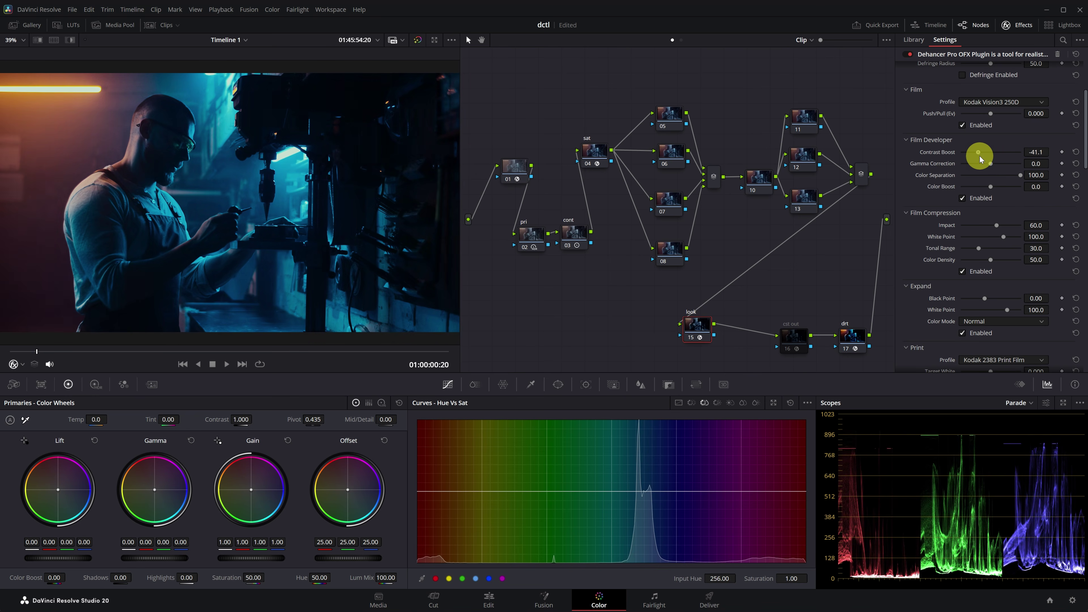
{"action": "scroll", "coordinate": [948, 282], "scroll_direction": "down", "scroll_amount": 2}
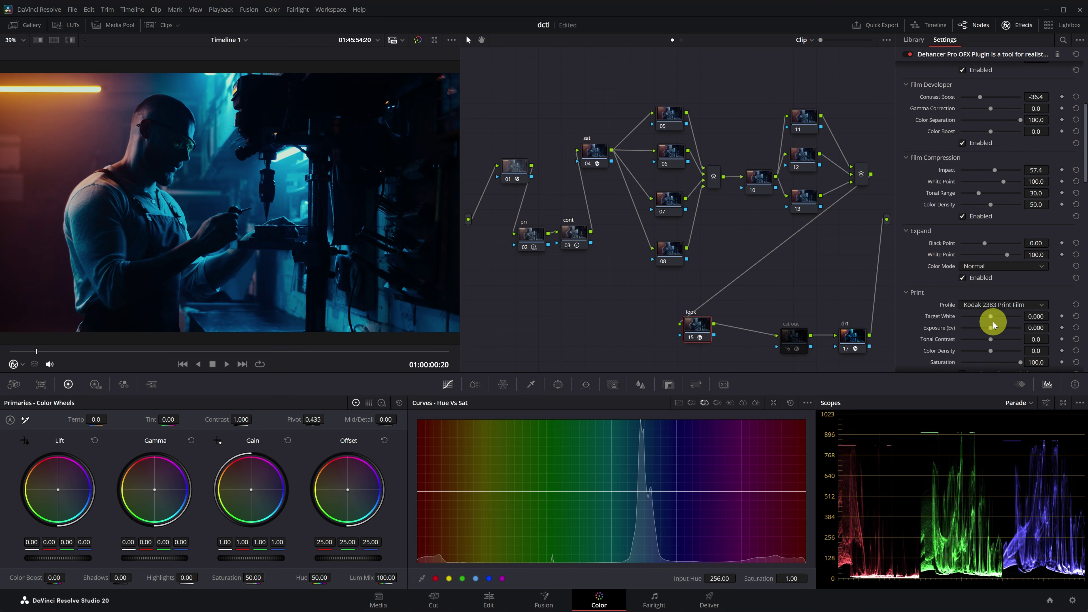
{"action": "mouse_move", "coordinate": [991, 318]}
{"action": "left_mouse_down"}
{"action": "mouse_move", "coordinate": [1000, 319]}
{"action": "mouse_move", "coordinate": [992, 326]}
{"action": "mouse_move", "coordinate": [991, 316]}
{"action": "mouse_move", "coordinate": [992, 327]}
{"action": "left_mouse_up"}
{"action": "scroll", "coordinate": [981, 319], "scroll_direction": "down", "scroll_amount": 1}
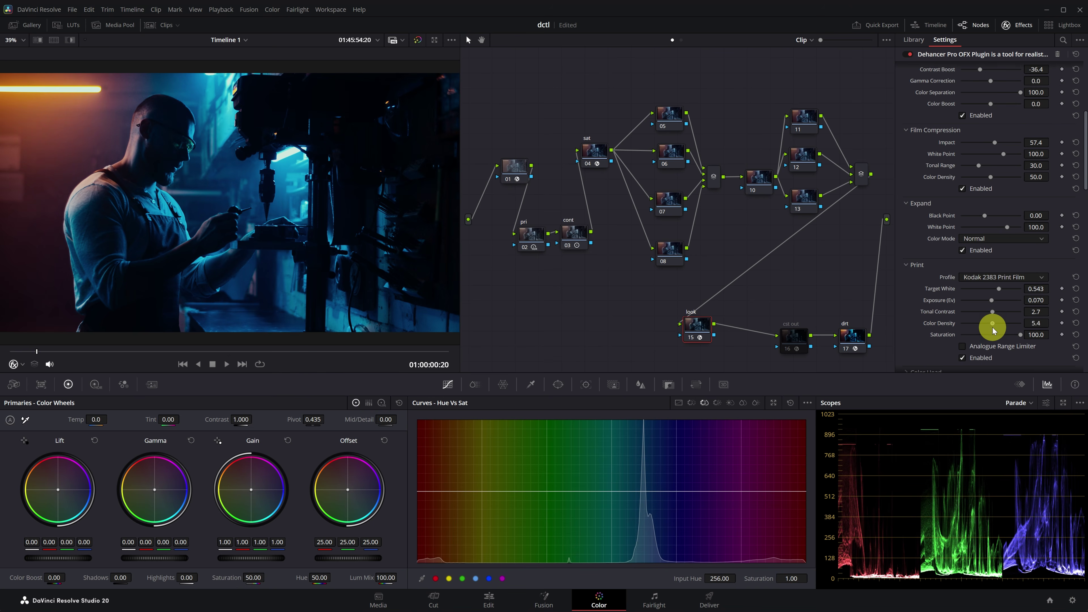
Set Dehancer's output total impact to 55.8.
{"action": "scroll", "coordinate": [919, 317], "scroll_direction": "down", "scroll_amount": 2}
{"action": "scroll", "coordinate": [926, 275], "scroll_direction": "down", "scroll_amount": 15}
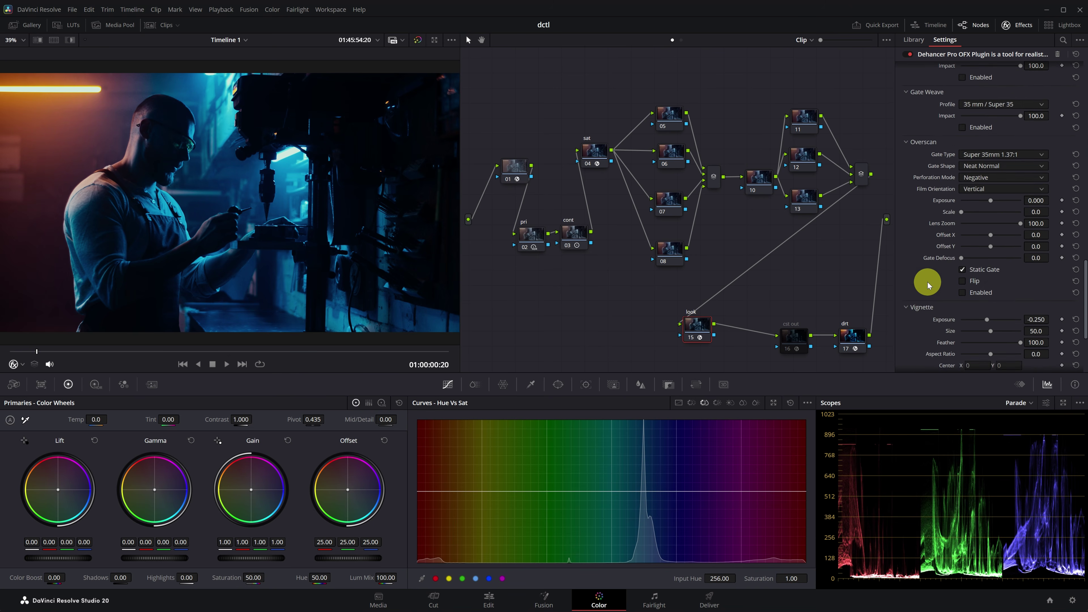
{"action": "left_click", "coordinate": [913, 287]}
{"action": "left_click_drag", "start_coordinate": [1013, 300], "coordinate": [994, 300]}
Compare the image with the look node's Dehancer effect disabled and enabled.
{"action": "key", "text": "ctrl+d"}
{"action": "key", "text": "ctrl+d"}
{"action": "key", "text": "ctrl+d"}
{"action": "key", "text": "ctrl+d"}
{"action": "key", "text": "ctrl+d"}
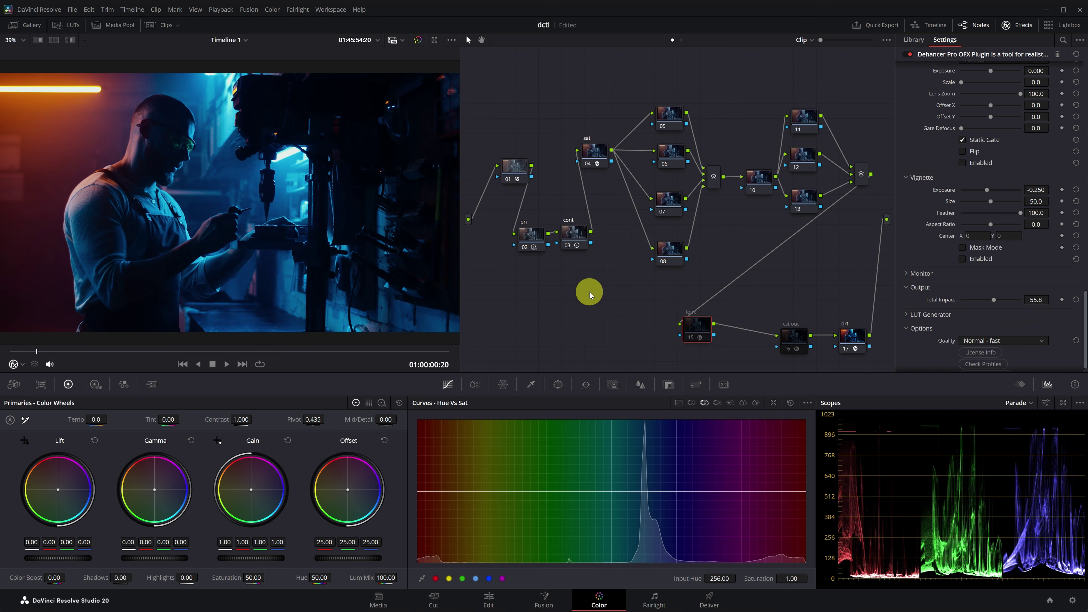
{"action": "key", "text": "ctrl+d"}
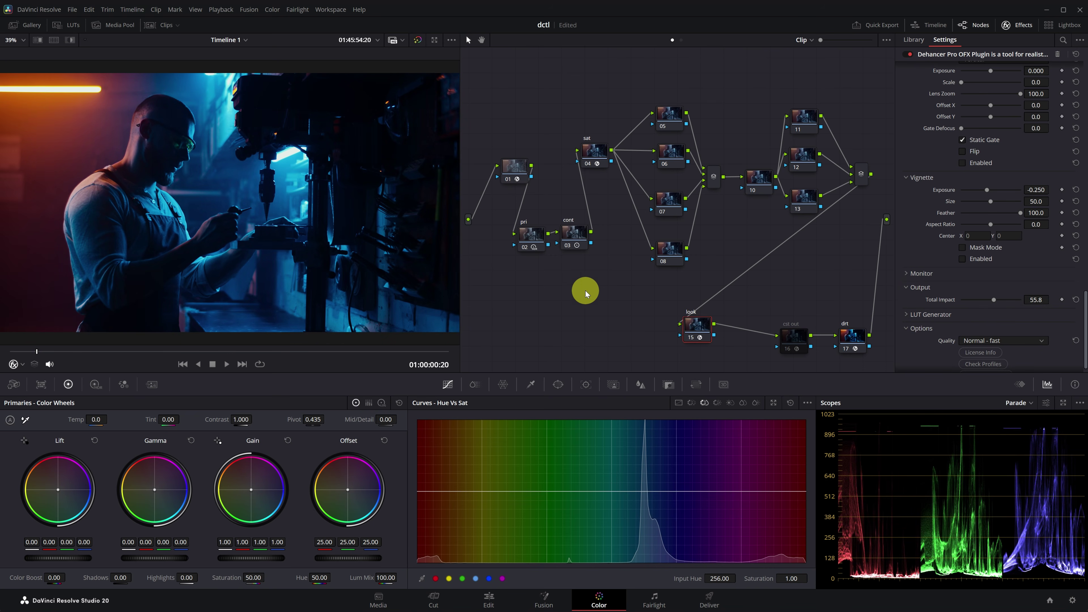
Add a tall circular window around the man on node 11, about size 52, aspect 26 and softness 32.75.
{"action": "scroll", "coordinate": [927, 182], "scroll_direction": "up", "scroll_amount": 10}
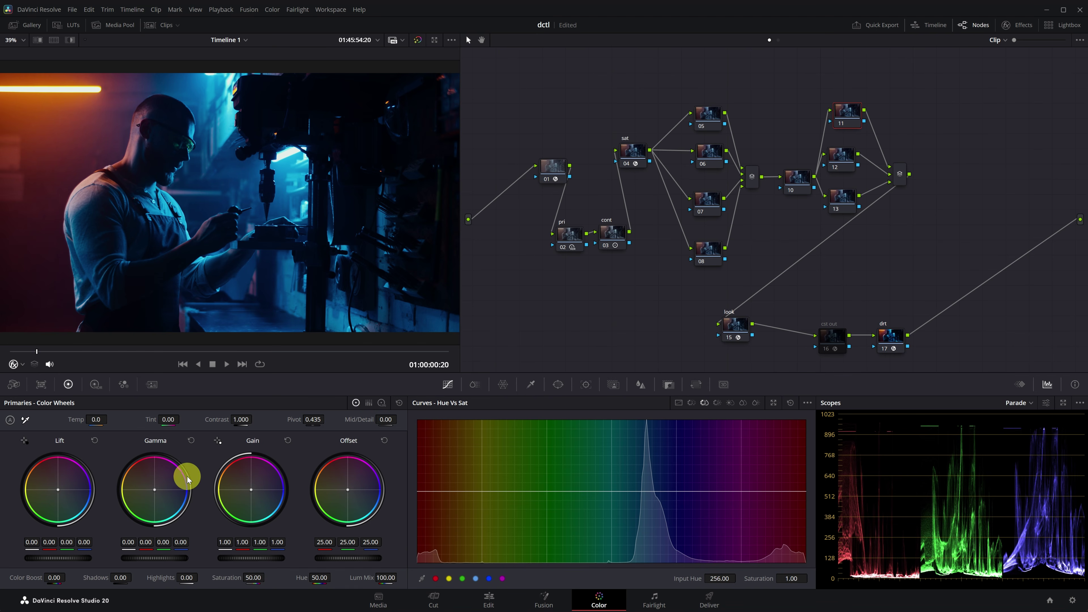
{"action": "left_click", "coordinate": [559, 385]}
{"action": "left_click", "coordinate": [428, 468]}
{"action": "left_click_drag", "start_coordinate": [187, 211], "coordinate": [106, 209]}
{"action": "left_click_drag", "start_coordinate": [148, 126], "coordinate": [148, 34]}
{"action": "left_click_drag", "start_coordinate": [223, 201], "coordinate": [230, 205]}
{"action": "left_click_drag", "start_coordinate": [144, 203], "coordinate": [138, 204]}
{"action": "left_click_drag", "start_coordinate": [232, 202], "coordinate": [297, 231]}
Raise the gamma of node 11's windowed area to 0.03 and add an outside node after it.
{"action": "left_click_drag", "start_coordinate": [146, 555], "coordinate": [228, 599]}
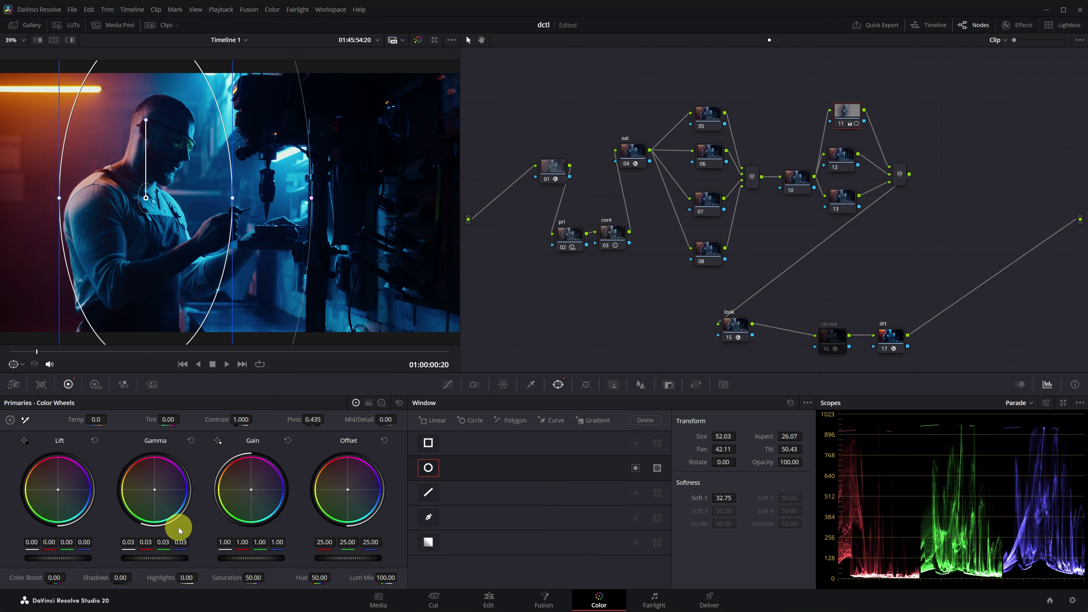
{"action": "right_click", "coordinate": [845, 109]}
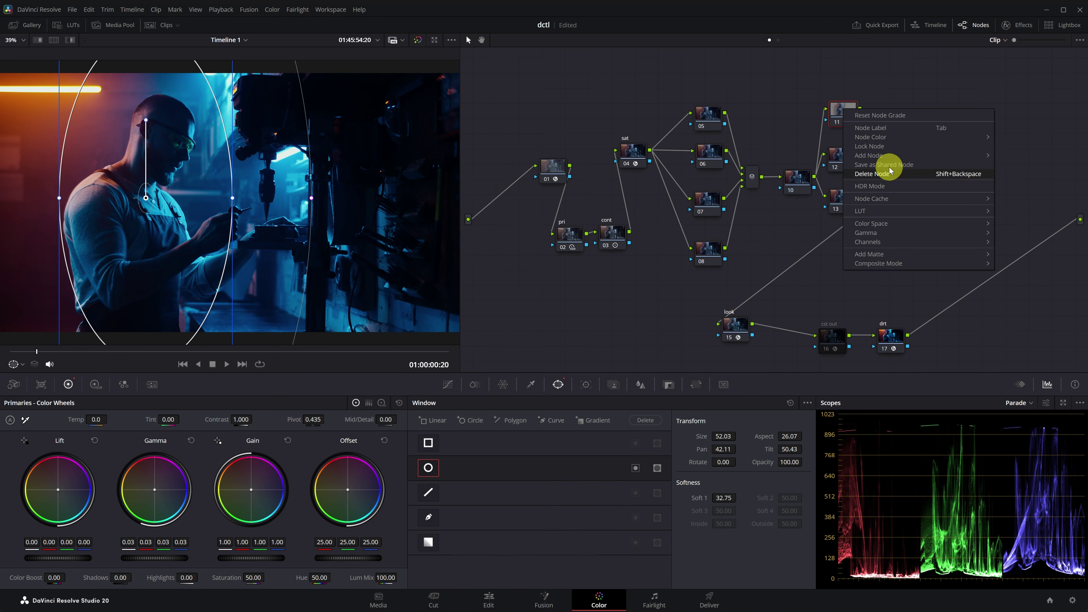
{"action": "mouse_move", "coordinate": [974, 155]}
{"action": "left_click", "coordinate": [1018, 193]}
Place the new outside node beside node 11 and lower its gamma to -0.03.
{"action": "left_click_drag", "start_coordinate": [887, 116], "coordinate": [920, 115]}
{"action": "left_click", "coordinate": [795, 129]}
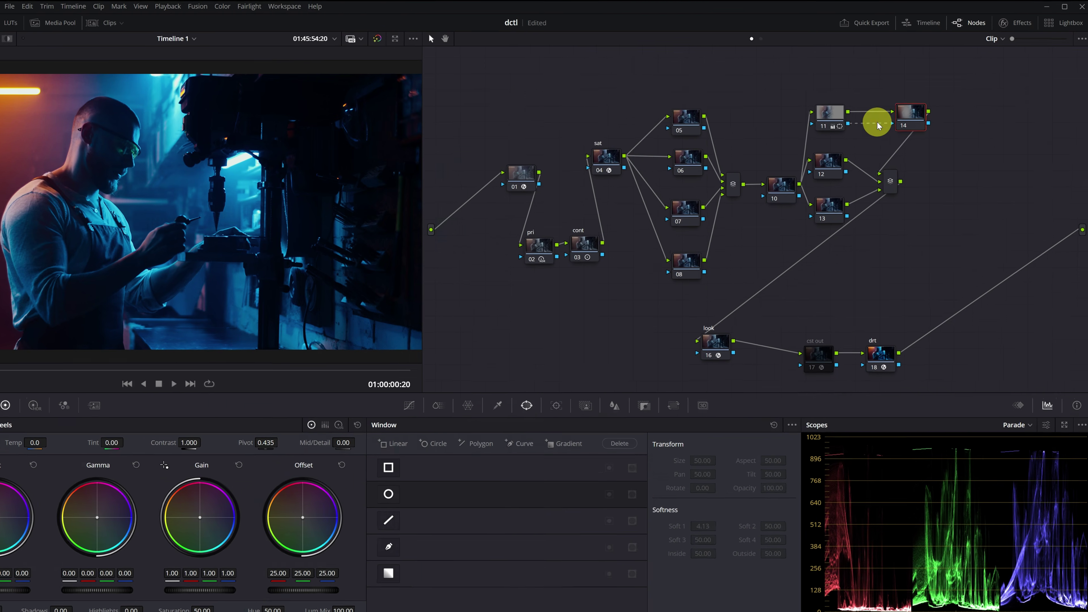
{"action": "left_click", "coordinate": [764, 177]}
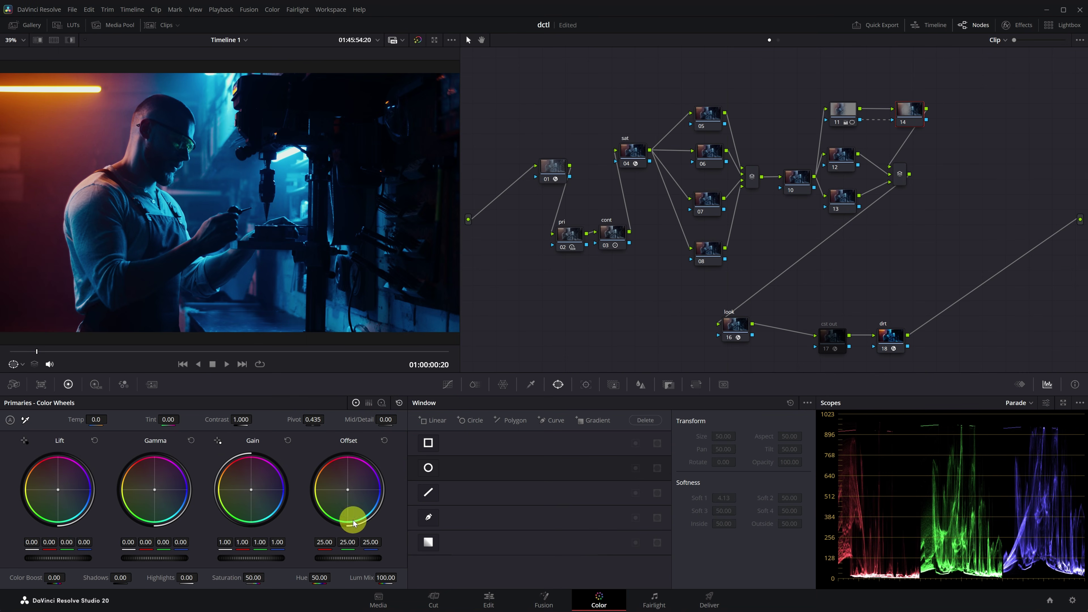
{"action": "left_click_drag", "start_coordinate": [156, 557], "coordinate": [86, 562]}
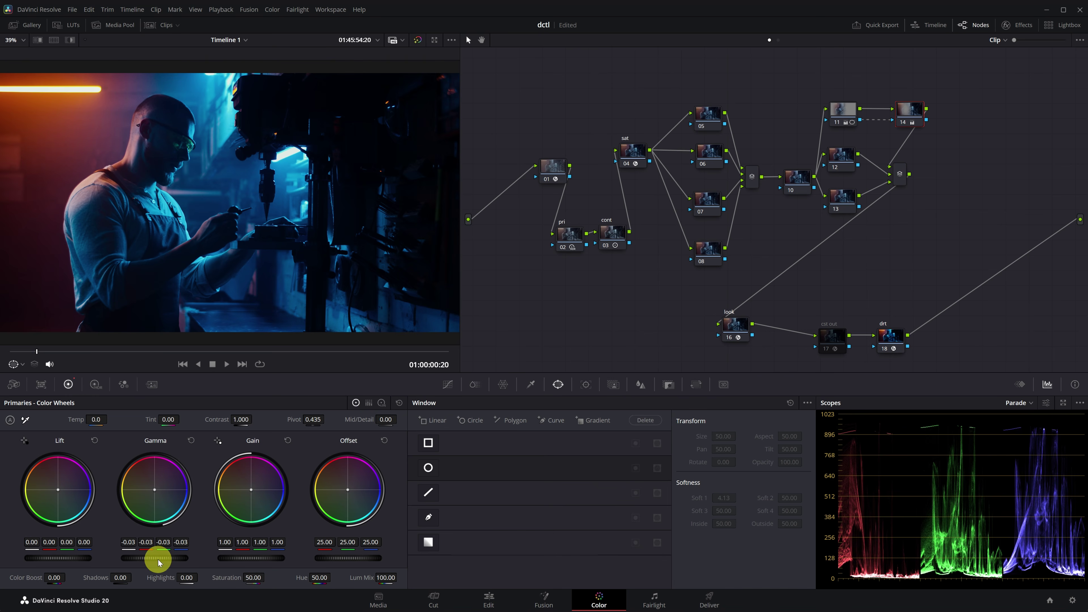
Compare the image with node 11 and its outside node disabled and enabled together.
{"action": "left_click_drag", "start_coordinate": [838, 85], "coordinate": [911, 127]}
{"action": "key", "text": "ctrl+d"}
{"action": "key", "text": "ctrl+d"}
{"action": "key", "text": "ctrl+d"}
{"action": "key", "text": "ctrl+d"}
{"action": "key", "text": "ctrl+d"}
{"action": "key", "text": "ctrl+d"}
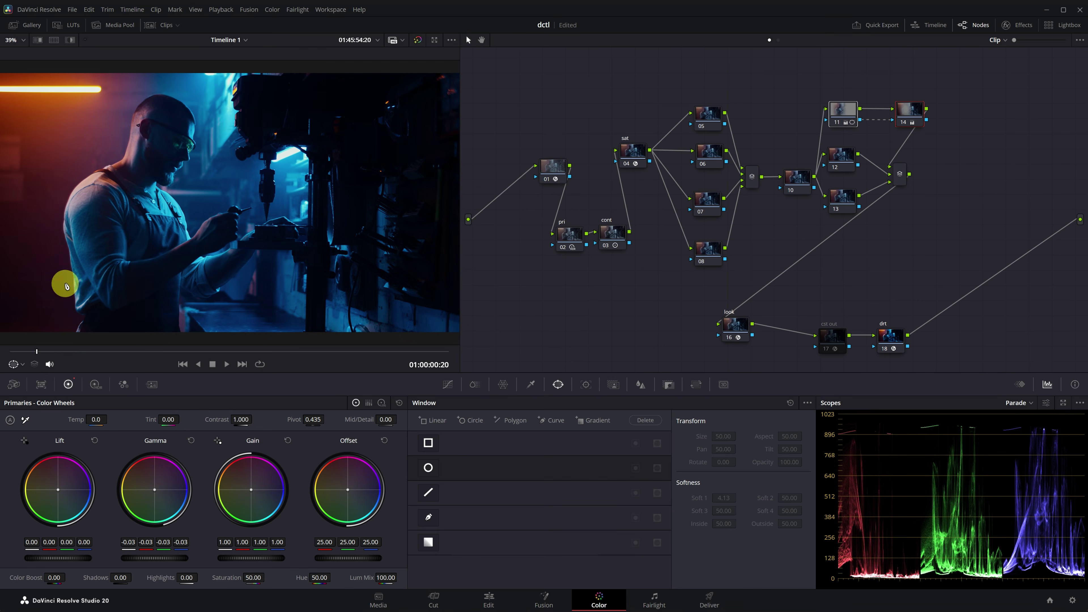
{"action": "key", "text": "ctrl+d"}
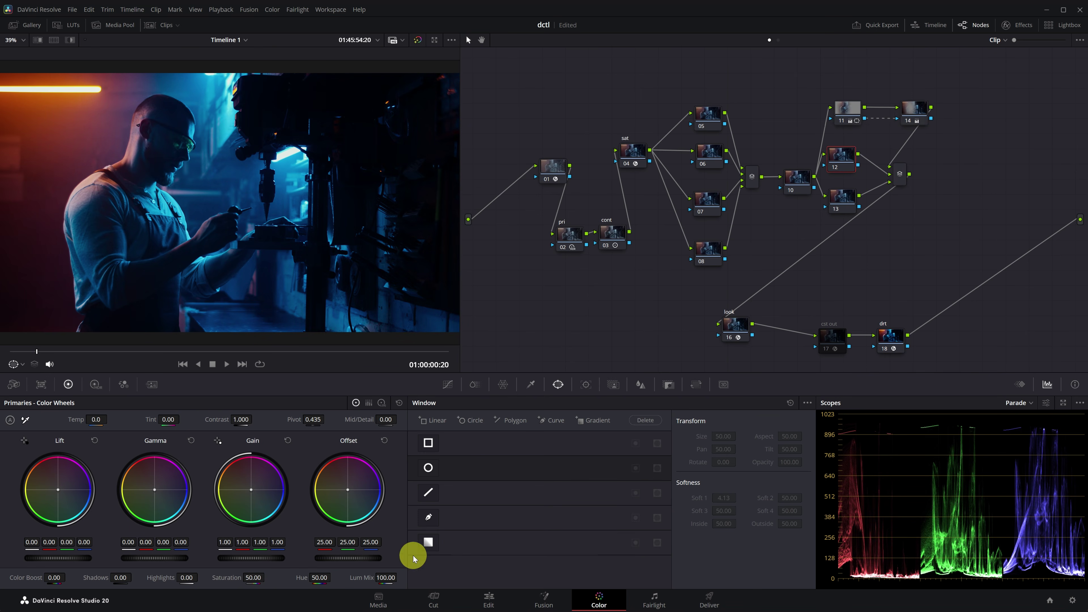
Add a gradient window below the frame on node 12, rotated about -180° at tilt 35.80 with softness 14.22, and raise gamma to 0.03.
{"action": "left_click", "coordinate": [428, 543]}
{"action": "scroll", "coordinate": [233, 249], "scroll_direction": "down", "scroll_amount": 2}
{"action": "left_click_drag", "start_coordinate": [230, 216], "coordinate": [224, 339]}
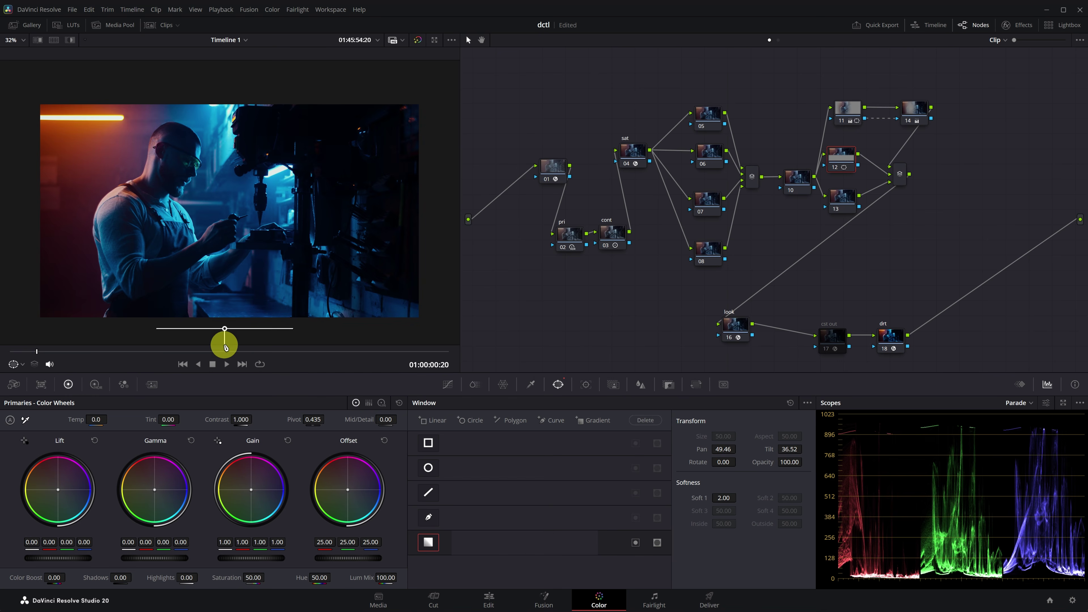
{"action": "scroll", "coordinate": [239, 287], "scroll_direction": "down", "scroll_amount": 2}
{"action": "left_click_drag", "start_coordinate": [239, 287], "coordinate": [232, 143]}
{"action": "left_click_drag", "start_coordinate": [223, 262], "coordinate": [226, 267]}
{"action": "left_click_drag", "start_coordinate": [155, 558], "coordinate": [210, 573]}
{"action": "scroll", "coordinate": [37, 110], "scroll_direction": "up", "scroll_amount": 2}
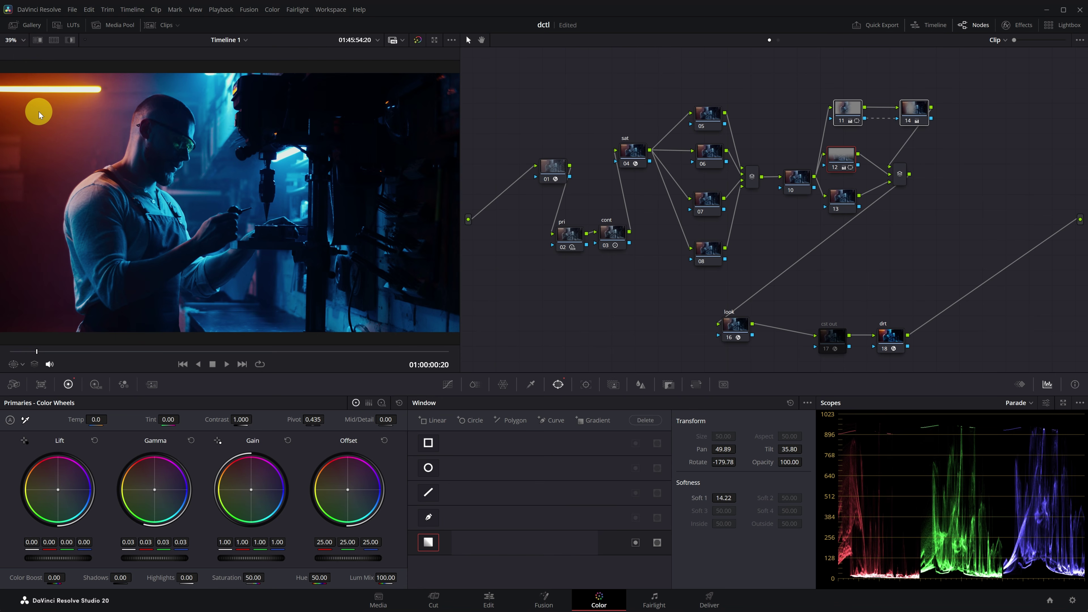